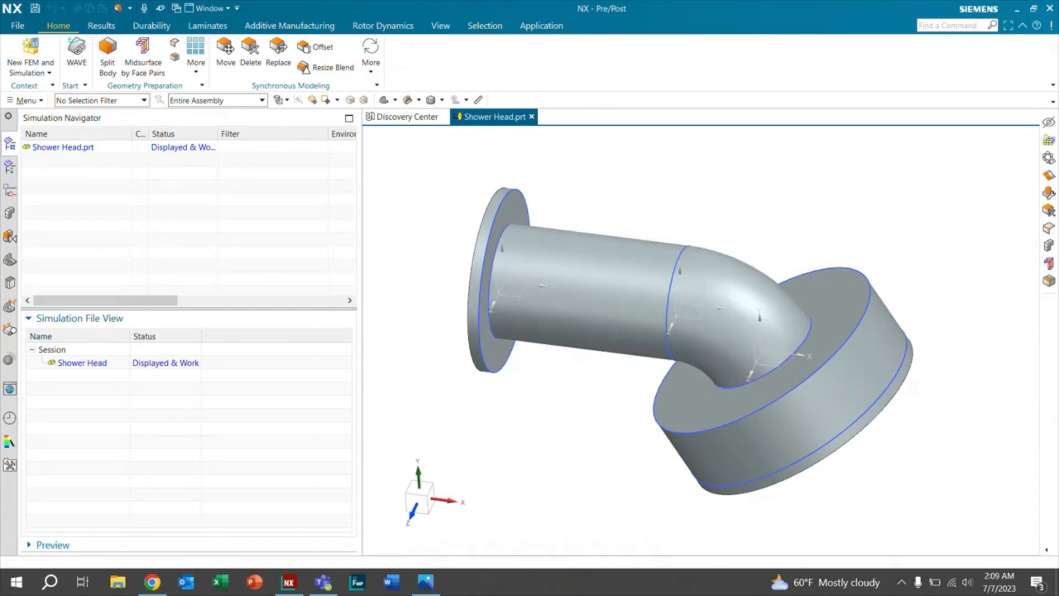
Create a new FEM from the Simcenter 3D Thermal/Flow template with an idealized part enabled.
{"action": "left_click", "coordinate": [49, 74]}
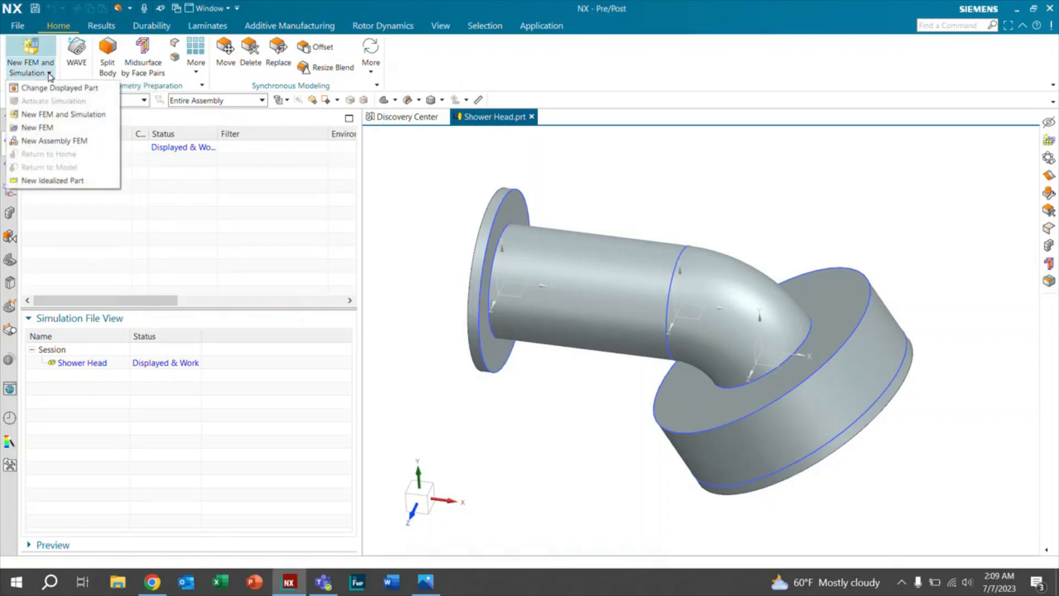
{"action": "left_click", "coordinate": [38, 129]}
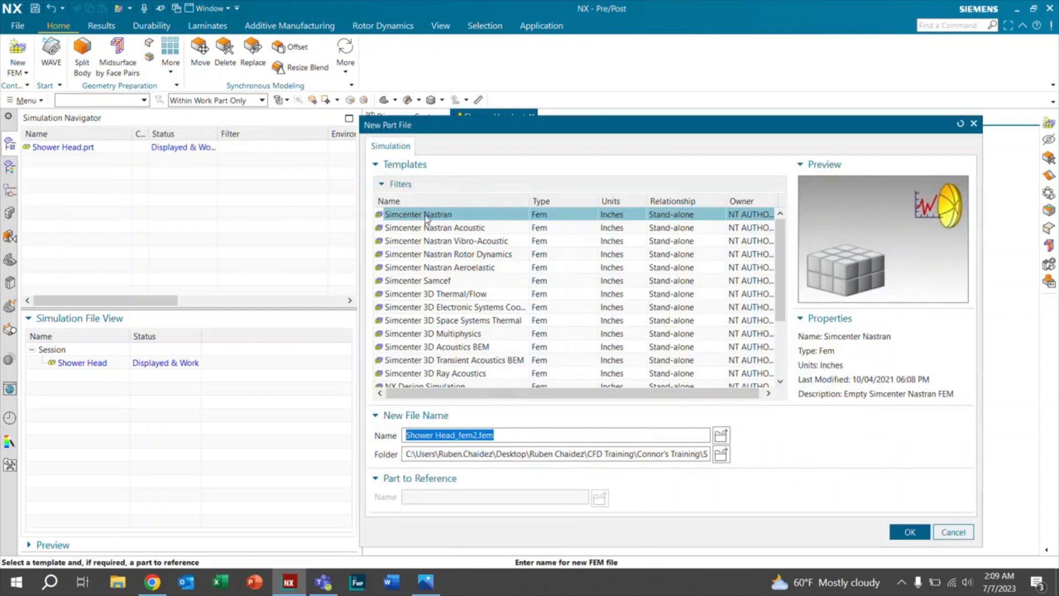
{"action": "left_click", "coordinate": [406, 294]}
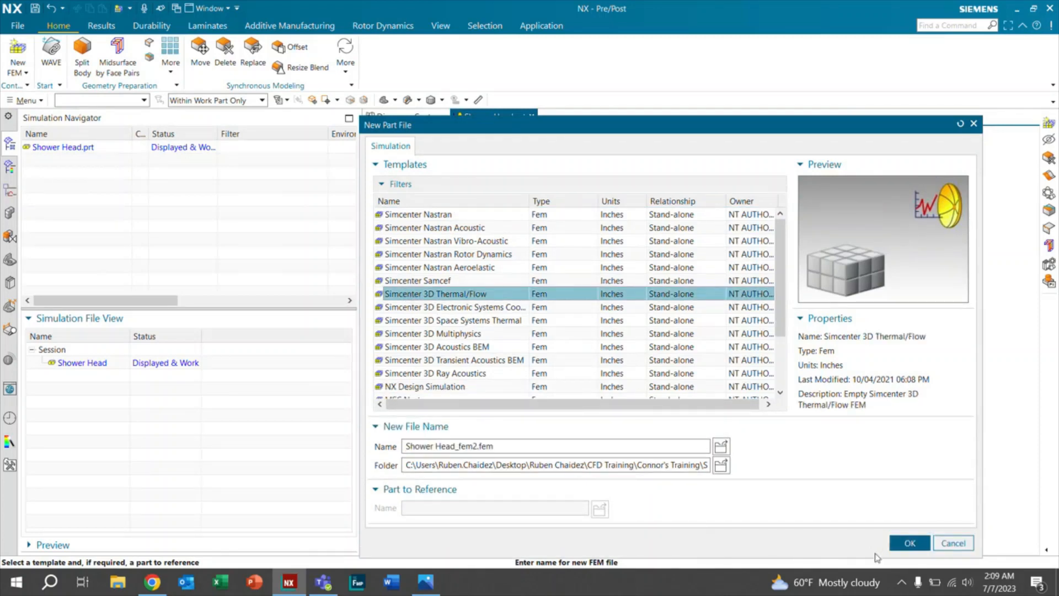
{"action": "left_click", "coordinate": [899, 544]}
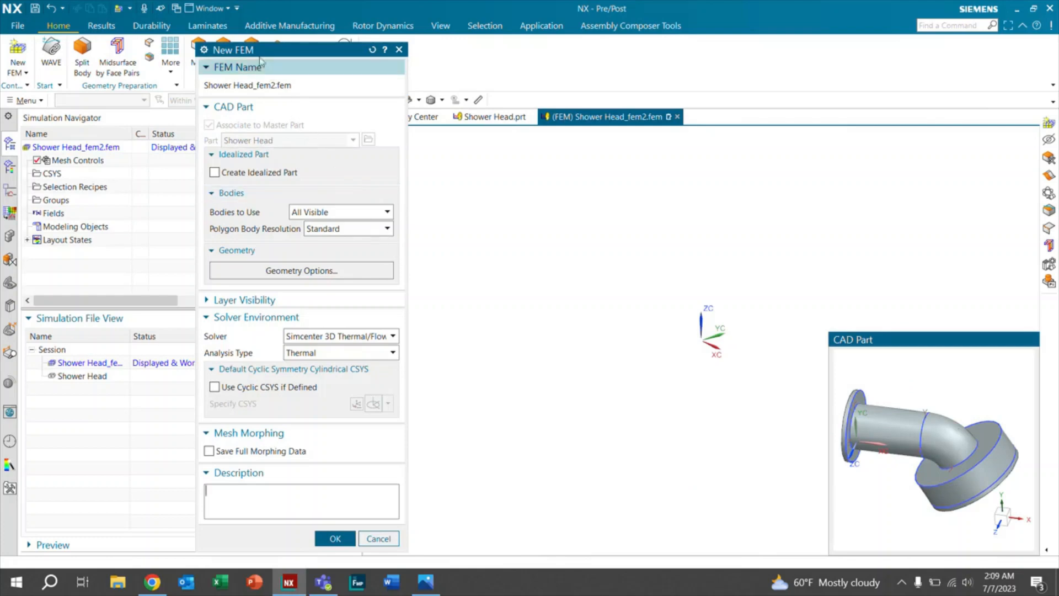
{"action": "left_click", "coordinate": [214, 172]}
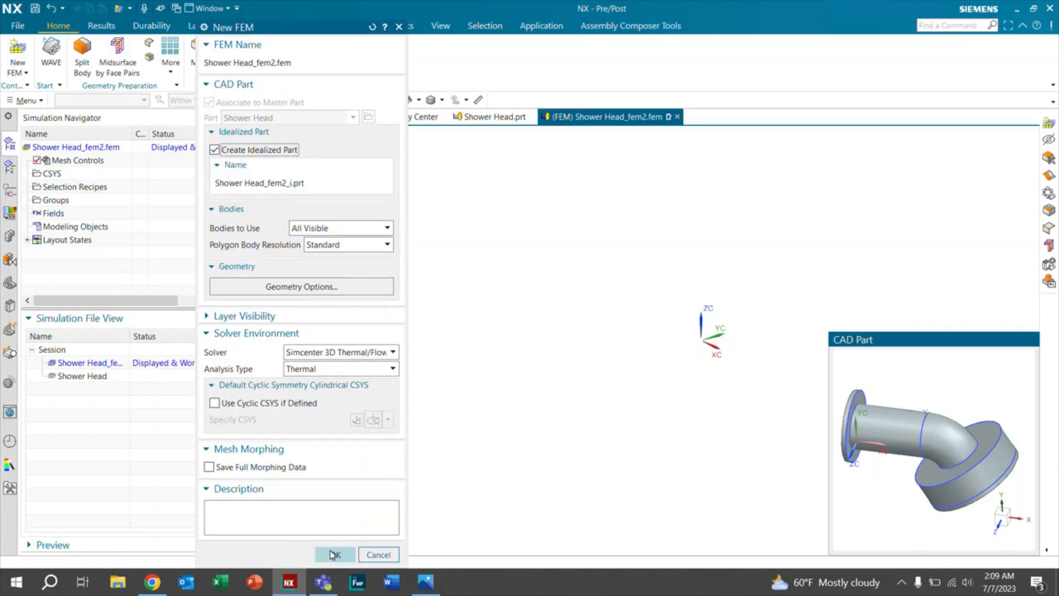
{"action": "left_click", "coordinate": [334, 553]}
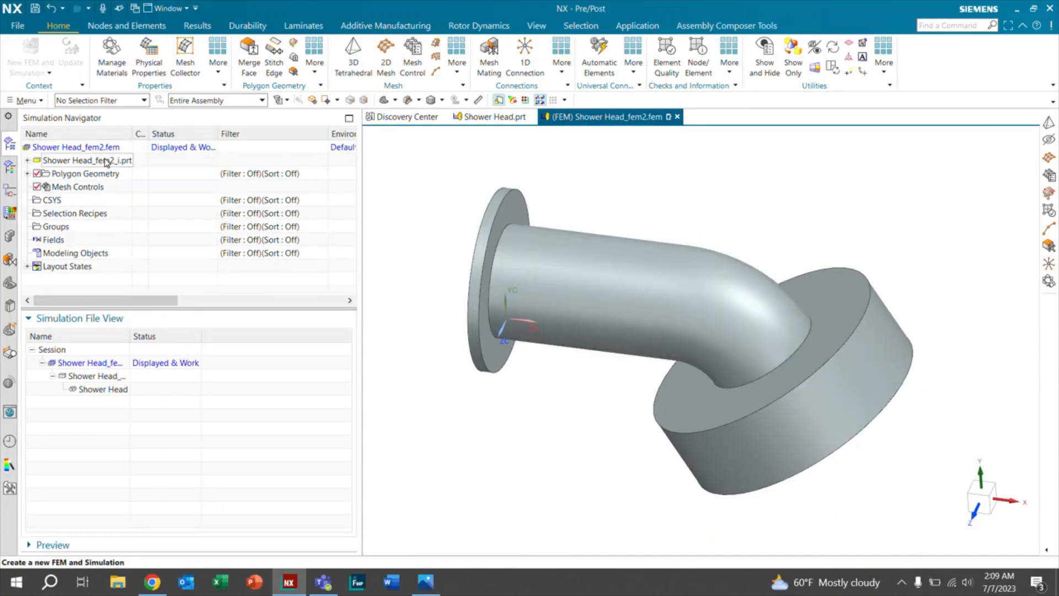
Open the idealized part Shower Head_fem2_i.prt and promote the shower head body into it.
{"action": "double_click", "coordinate": [71, 161]}
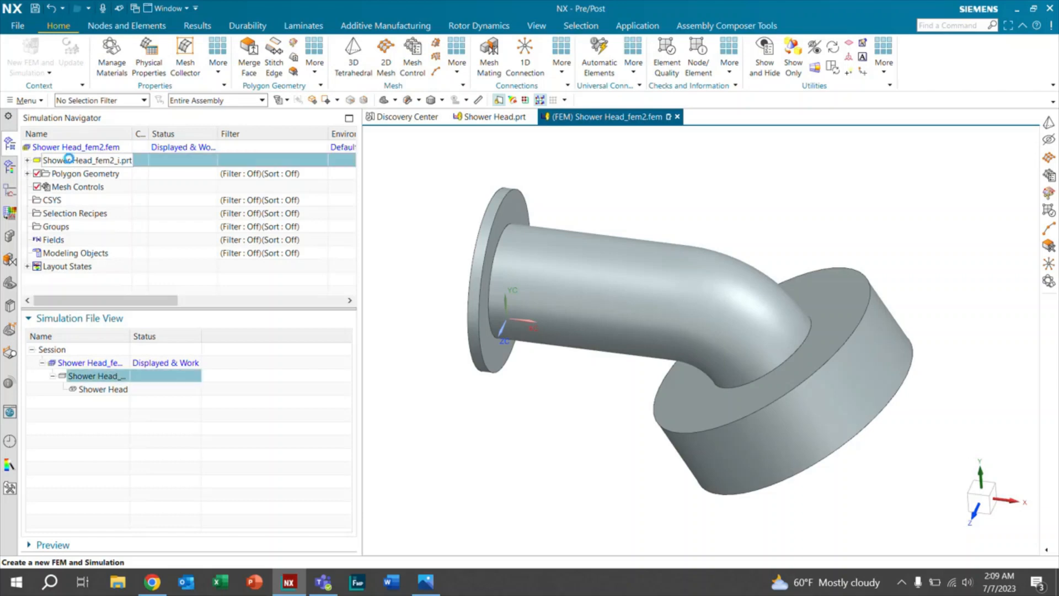
{"action": "left_click", "coordinate": [530, 313]}
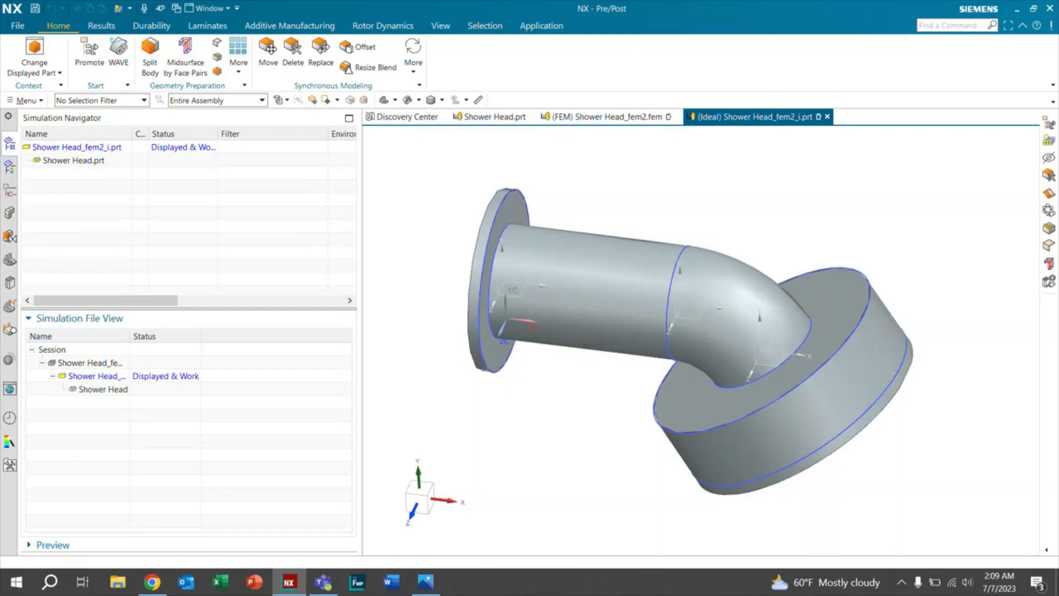
{"action": "left_click", "coordinate": [89, 52]}
{"action": "left_click_drag", "start_coordinate": [389, 149], "coordinate": [960, 512]}
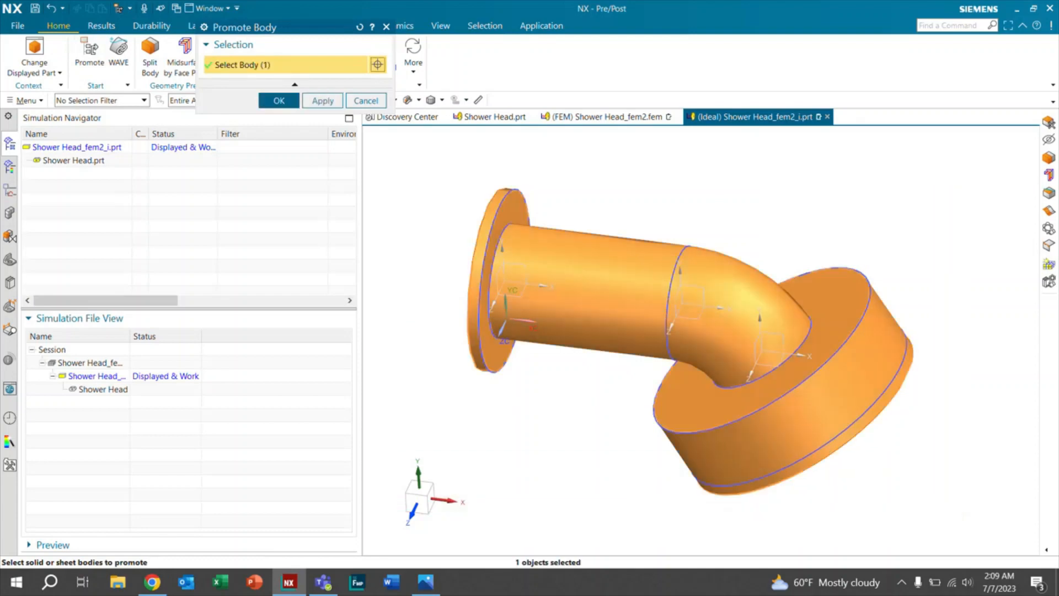
{"action": "left_click", "coordinate": [272, 101]}
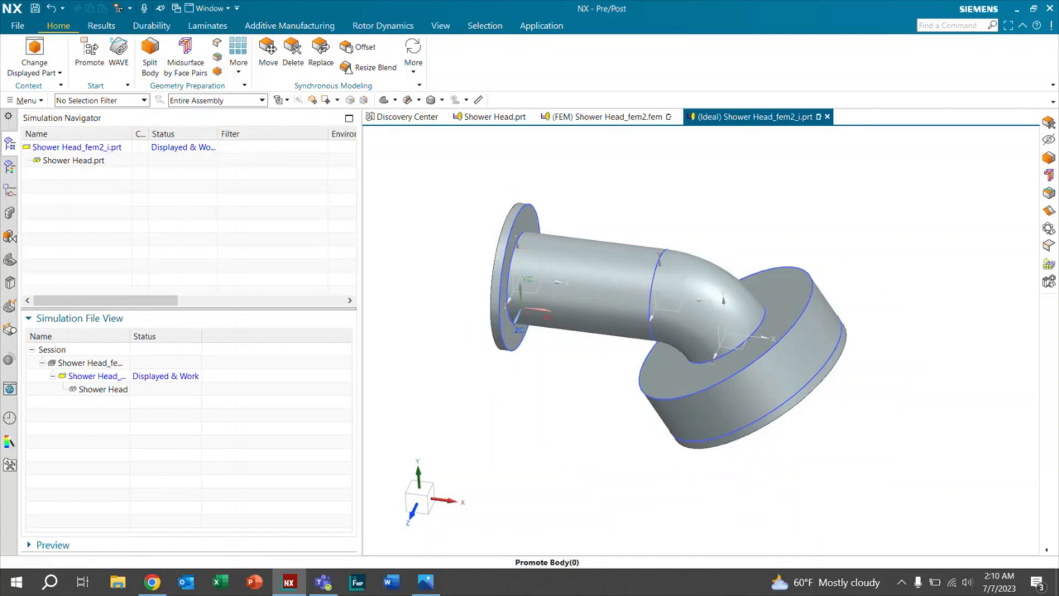
{"action": "middle_click_drag", "start_coordinate": [578, 277], "coordinate": [689, 398]}
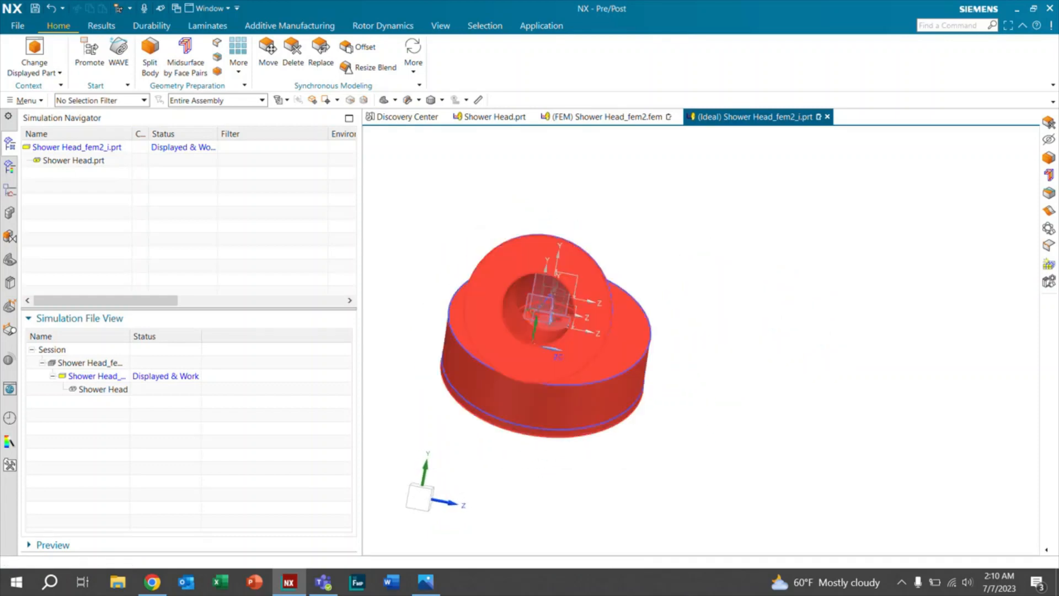
{"action": "middle_click_drag", "start_coordinate": [543, 314], "coordinate": [551, 335]}
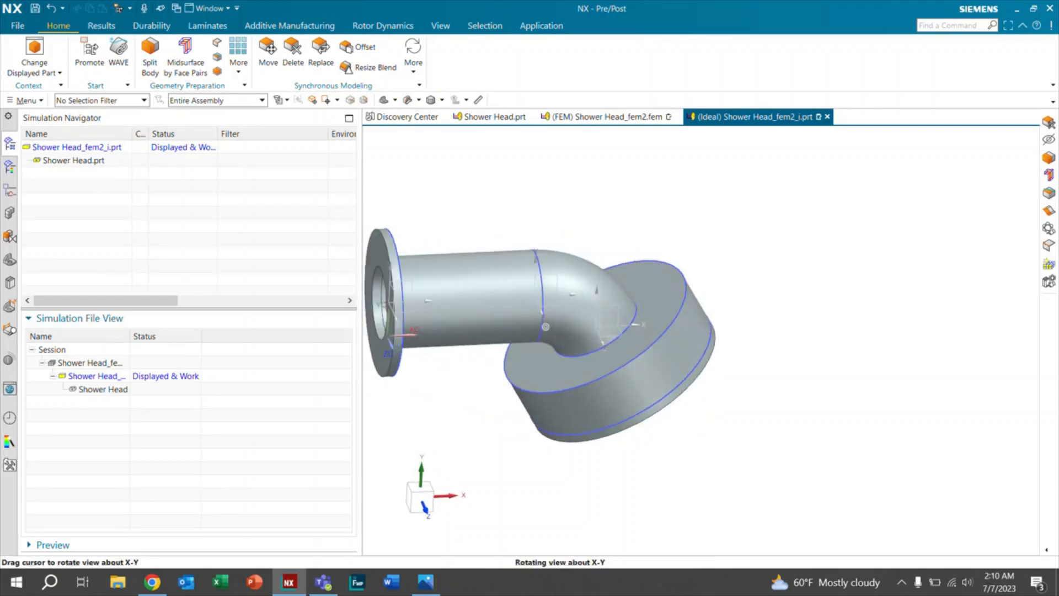
{"action": "key", "text": "ctrl+f"}
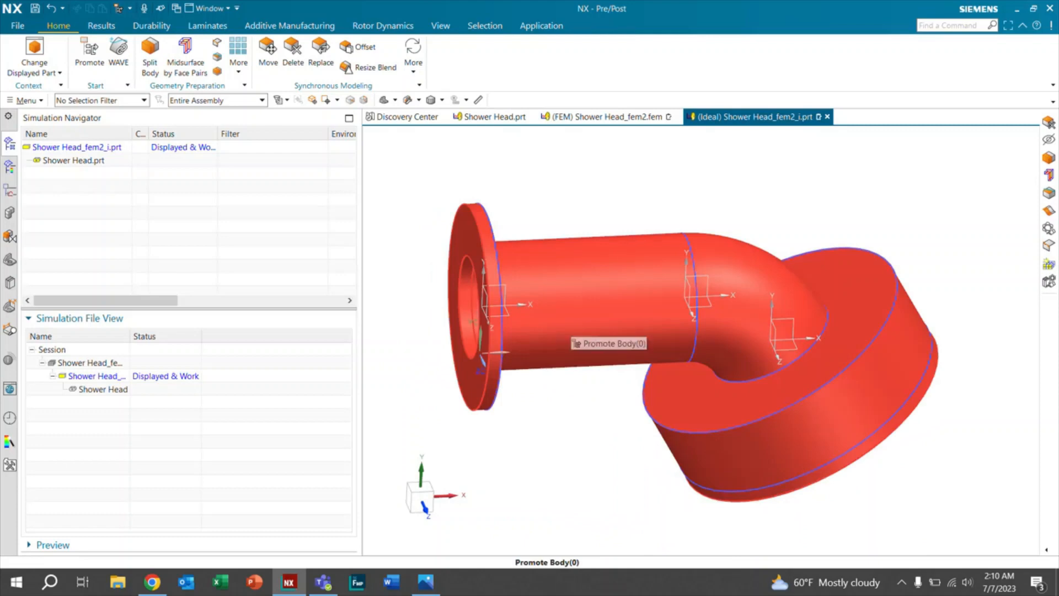
Start Delete Face in Face mode with the preview turned off and select every face of the shower head body.
{"action": "scroll", "coordinate": [568, 338], "scroll_direction": "down", "scroll_amount": 2}
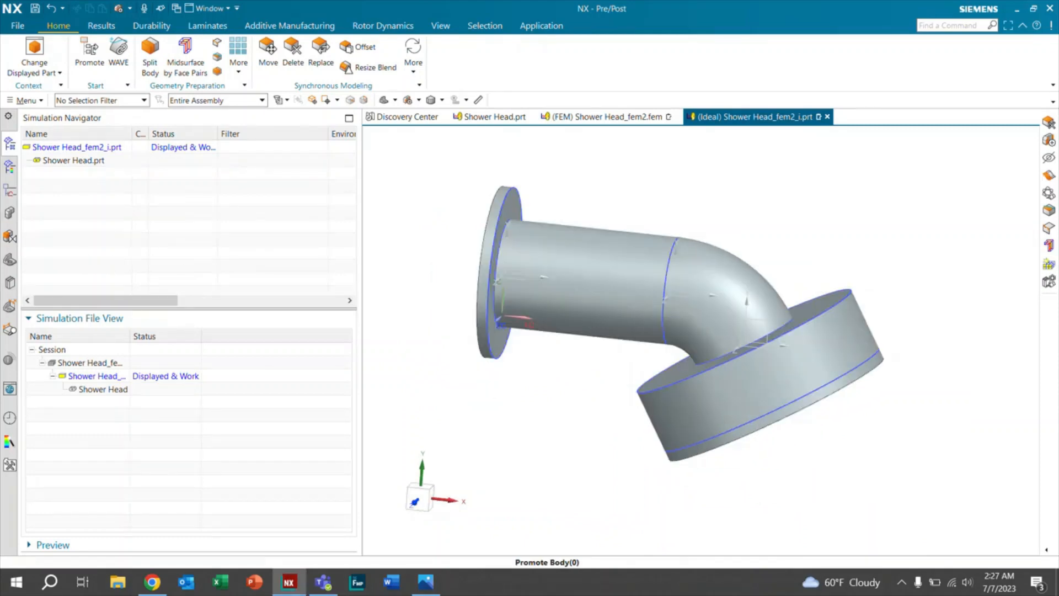
{"action": "scroll", "coordinate": [628, 301], "scroll_direction": "down", "scroll_amount": 1}
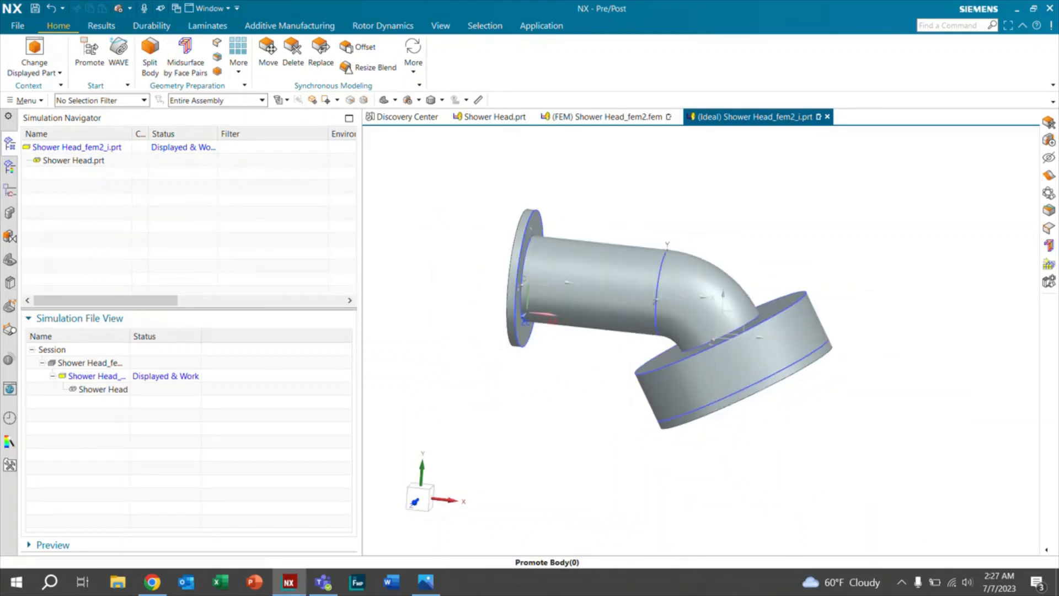
{"action": "left_click", "coordinate": [293, 49]}
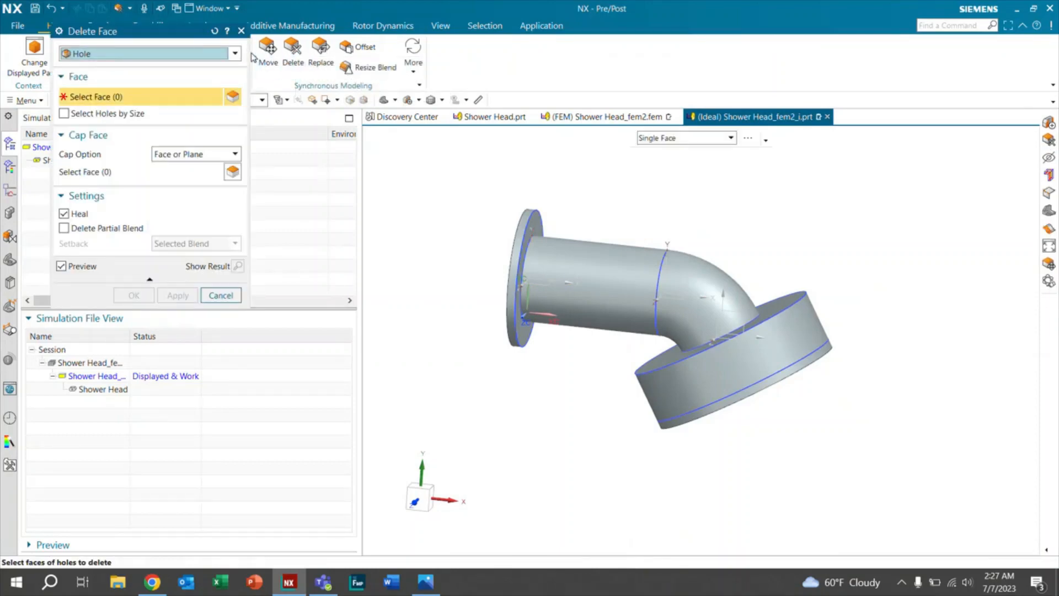
{"action": "left_click", "coordinate": [235, 55]}
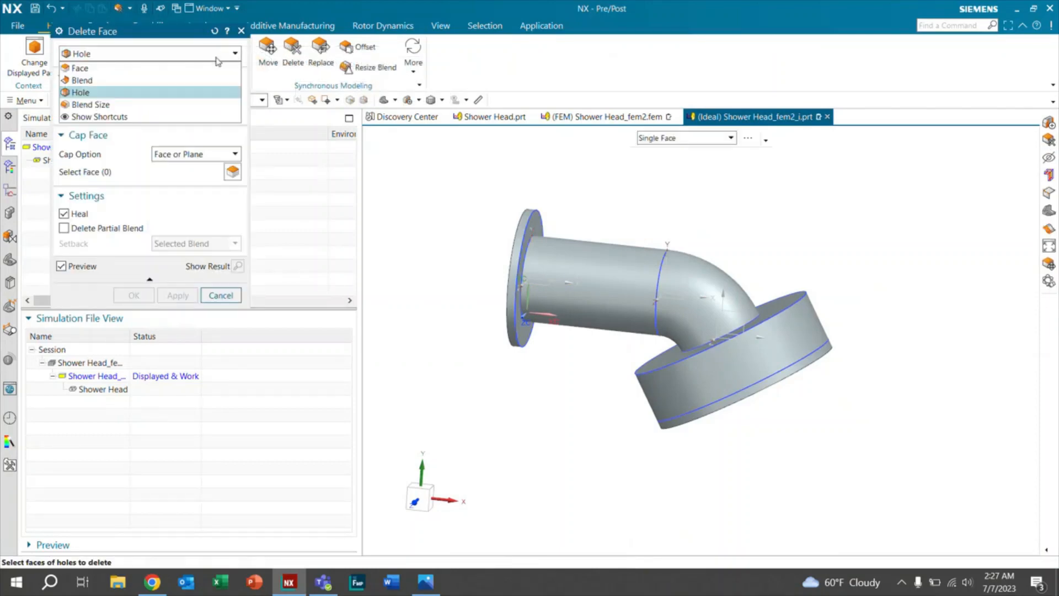
{"action": "left_click", "coordinate": [147, 74]}
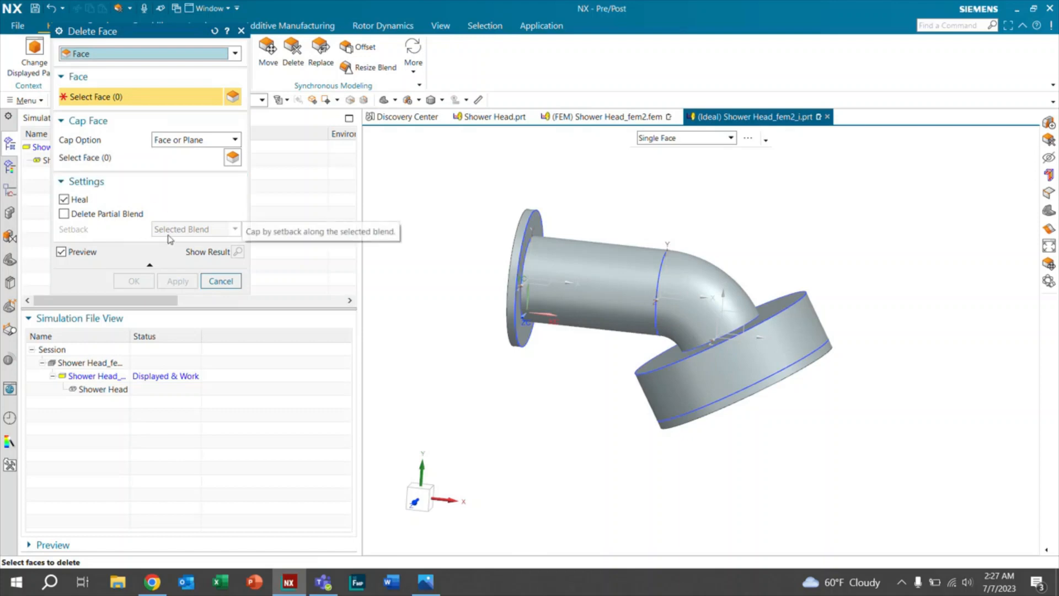
{"action": "middle_click_drag", "start_coordinate": [665, 310], "coordinate": [683, 358]}
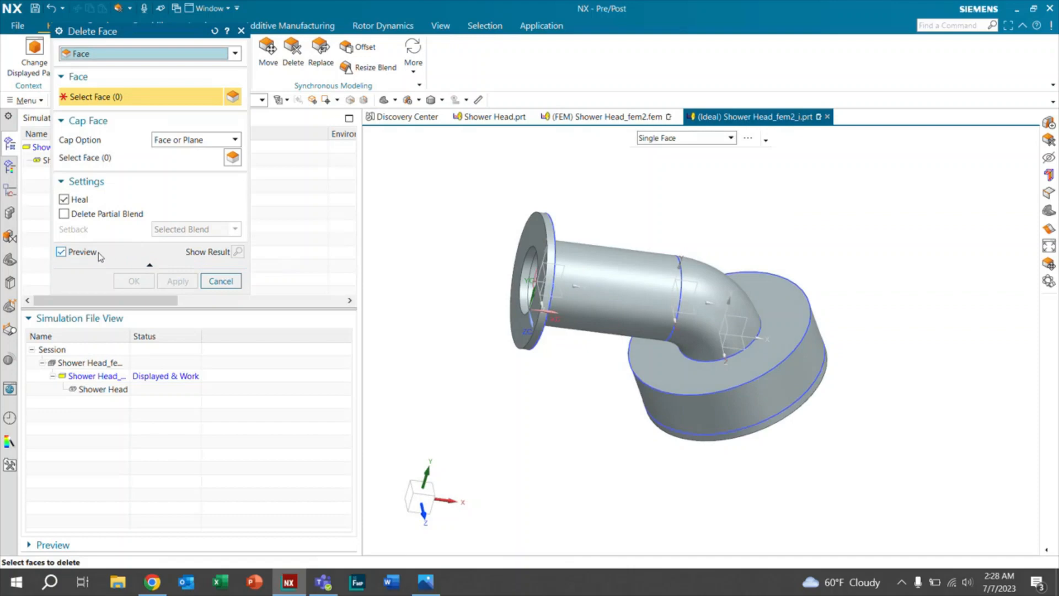
{"action": "left_click", "coordinate": [61, 252]}
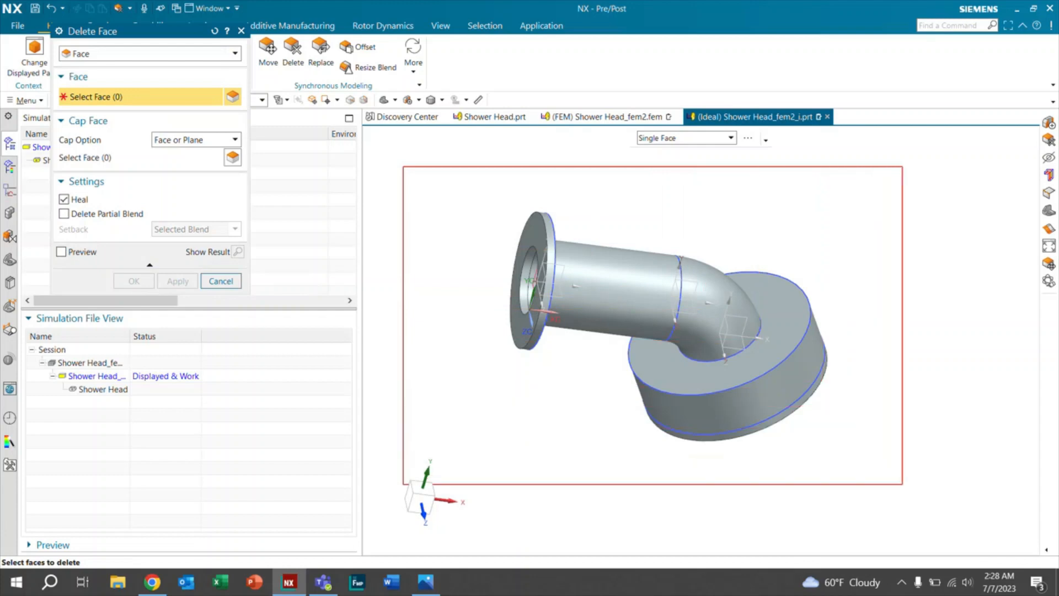
{"action": "left_click_drag", "start_coordinate": [403, 167], "coordinate": [902, 485]}
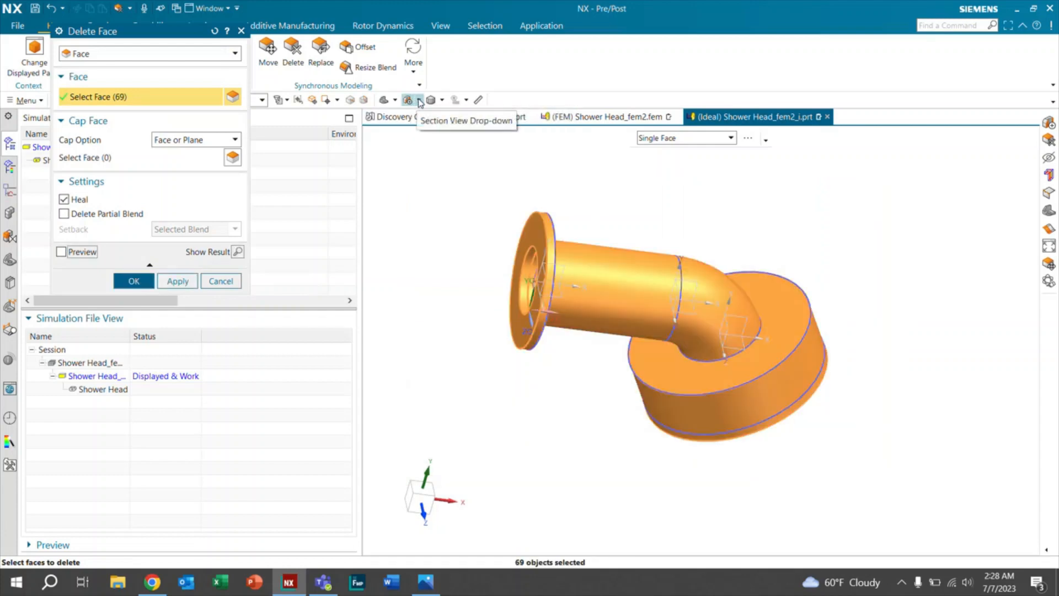
Create a one-plane view section through the shower head on the absolute Z plane with 0 offset.
{"action": "left_click", "coordinate": [420, 102]}
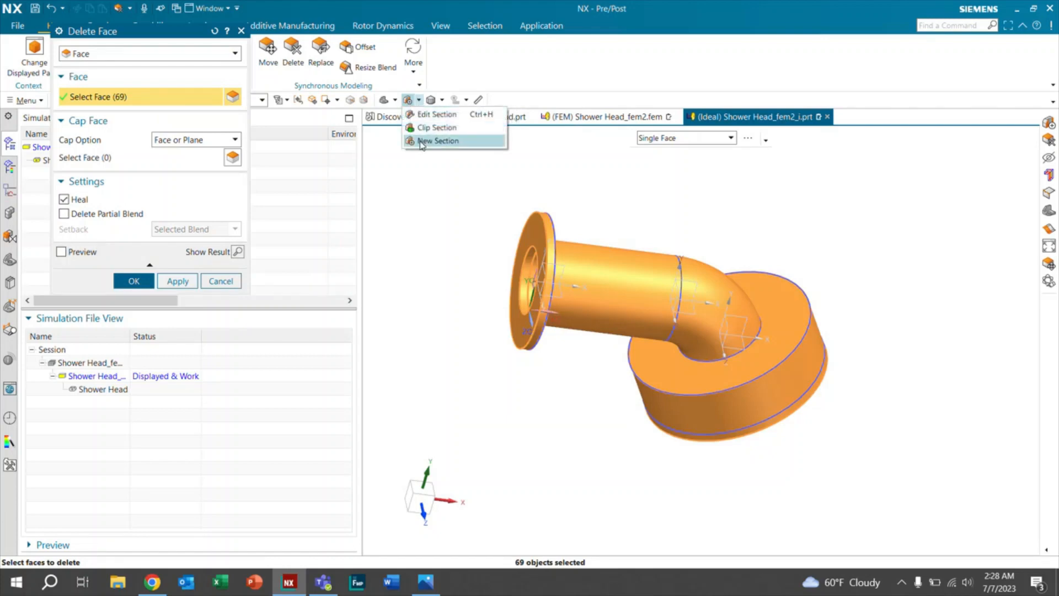
{"action": "left_click", "coordinate": [422, 141]}
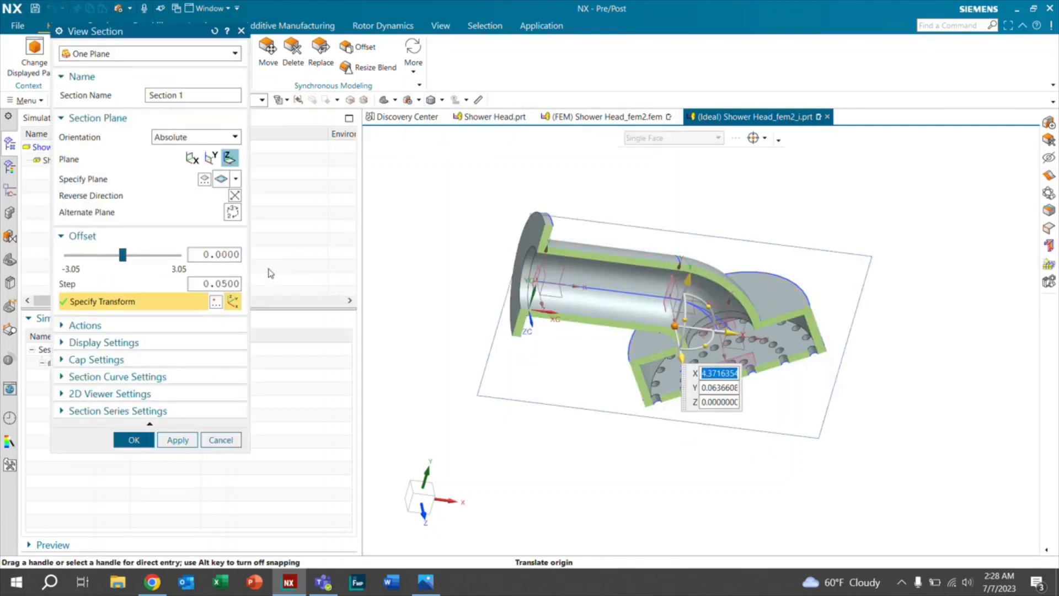
{"action": "left_click", "coordinate": [230, 162]}
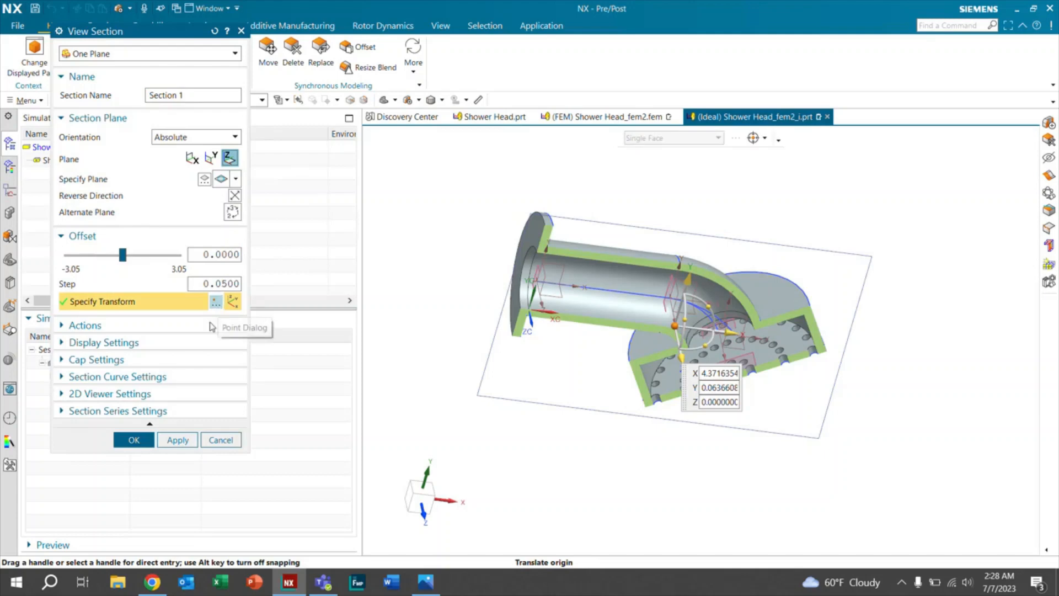
{"action": "left_click", "coordinate": [131, 440]}
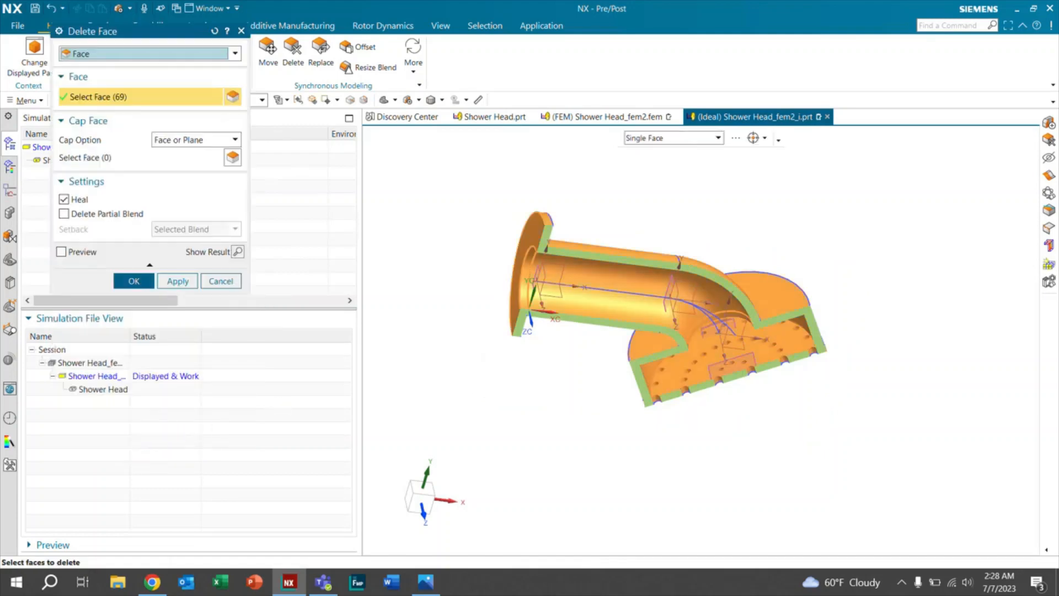
Deselect the inner wall faces of the flange, pipe, elbow and head chamber, including the inside face of the perforated plate.
{"action": "middle_click_drag", "start_coordinate": [607, 331], "coordinate": [606, 288]}
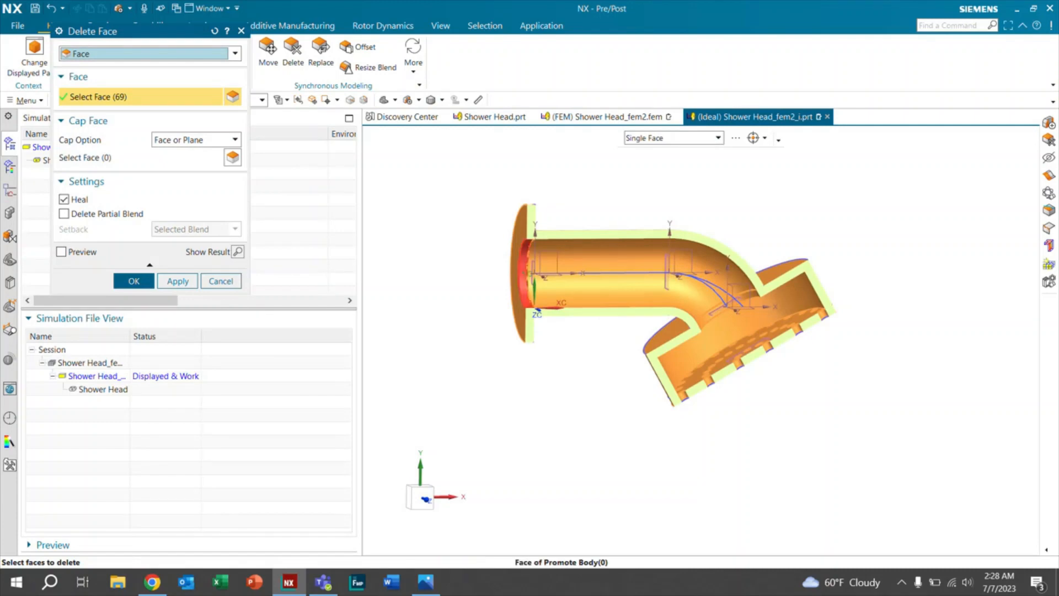
{"action": "left_click", "coordinate": [524, 282], "text": "shift"}
{"action": "left_click", "coordinate": [662, 286], "text": "shift"}
{"action": "middle_click_drag", "start_coordinate": [692, 315], "coordinate": [716, 309]}
{"action": "left_click", "coordinate": [727, 311], "text": "shift"}
{"action": "left_click", "coordinate": [774, 310], "text": "shift"}
{"action": "middle_click_drag", "start_coordinate": [774, 310], "coordinate": [742, 326]}
{"action": "scroll", "coordinate": [800, 336], "scroll_direction": "up", "scroll_amount": 1}
{"action": "left_click", "coordinate": [771, 331], "text": "shift"}
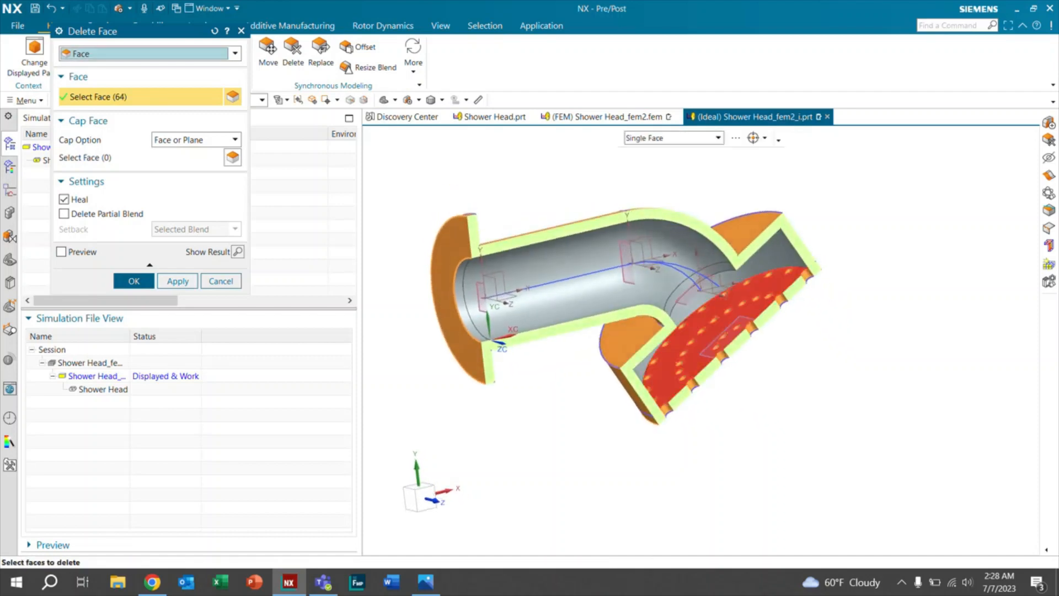
{"action": "left_click", "coordinate": [744, 327], "text": "shift"}
{"action": "middle_click_drag", "start_coordinate": [744, 327], "coordinate": [551, 331]}
Deselect the six spray hole faces of the perforated plate that the section plane cuts through.
{"action": "middle_click_drag", "start_coordinate": [648, 299], "coordinate": [676, 297]}
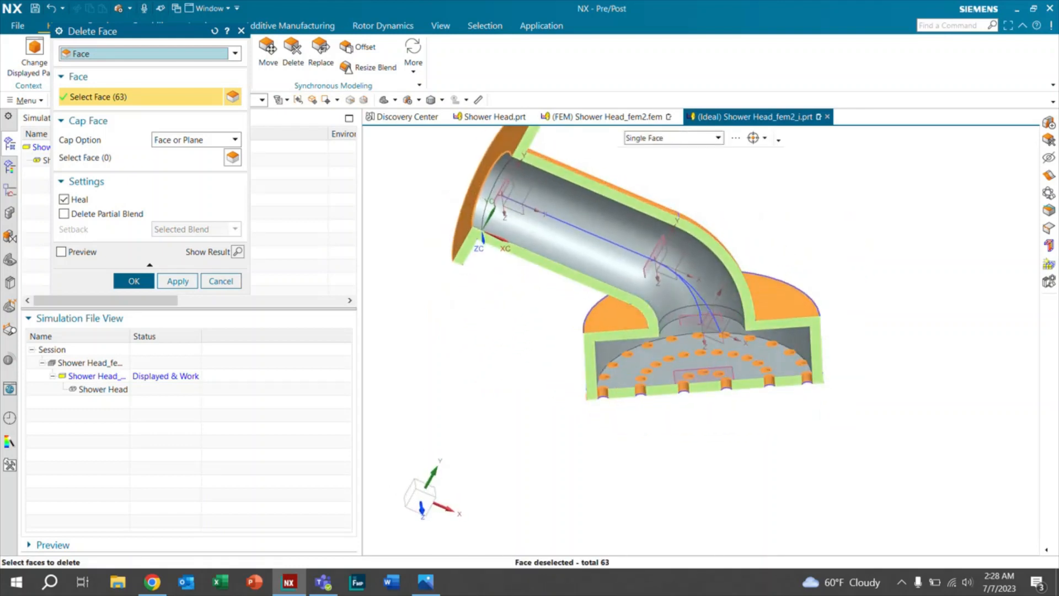
{"action": "scroll", "coordinate": [720, 364], "scroll_direction": "down", "scroll_amount": 1}
{"action": "scroll", "coordinate": [711, 375], "scroll_direction": "up", "scroll_amount": 2}
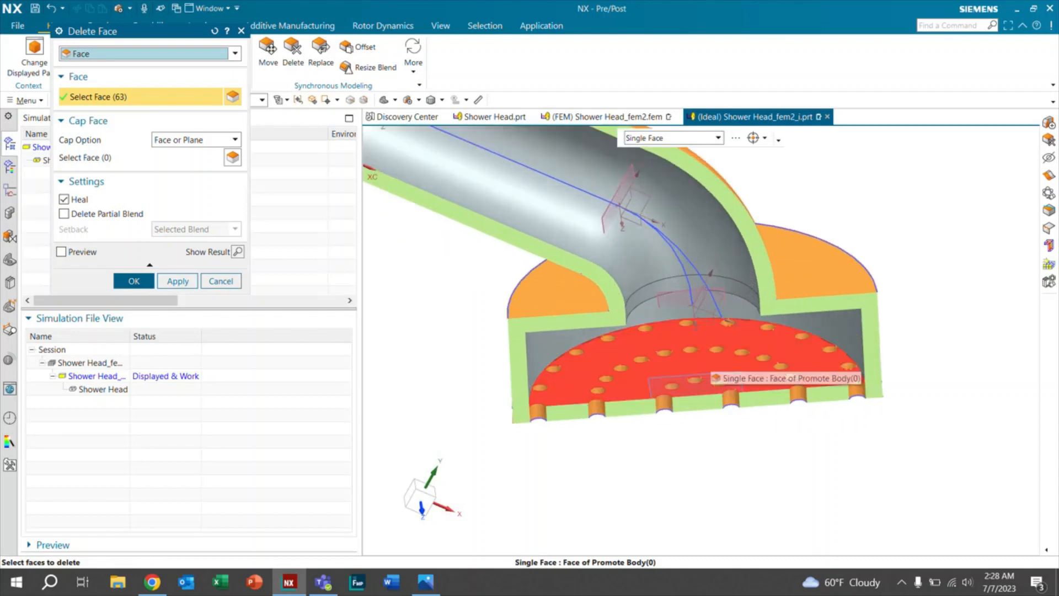
{"action": "left_click", "coordinate": [538, 411], "text": "shift"}
{"action": "left_click", "coordinate": [596, 407], "text": "shift"}
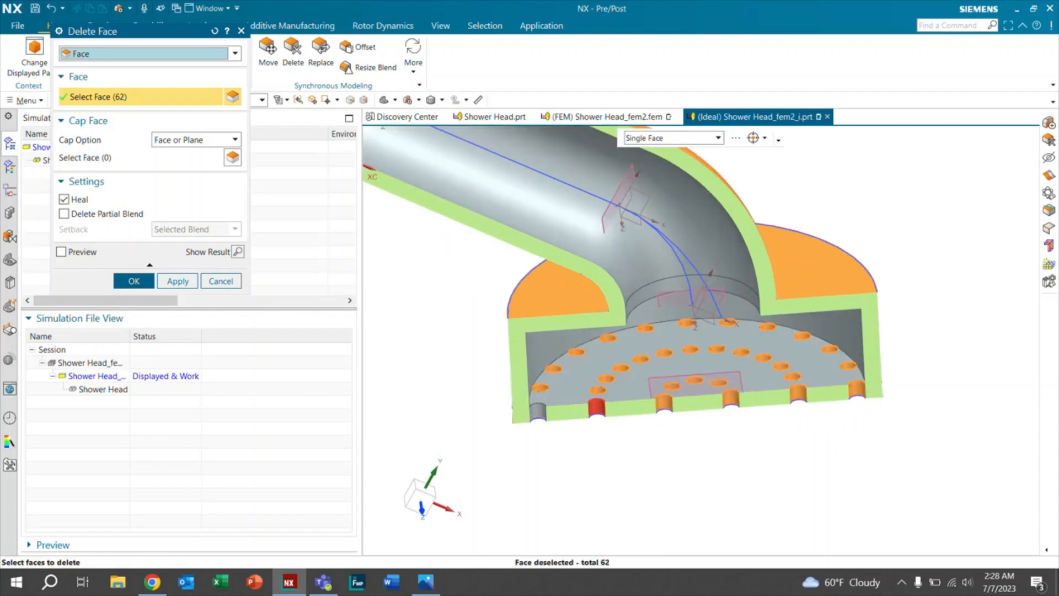
{"action": "left_click", "coordinate": [664, 402], "text": "shift"}
{"action": "left_click", "coordinate": [730, 397], "text": "shift"}
{"action": "left_click", "coordinate": [800, 392], "text": "shift"}
{"action": "left_click", "coordinate": [856, 386], "text": "shift"}
Deselect the faces of the uncut spray holes in the outer ring of the perforated plate.
{"action": "left_click", "coordinate": [848, 365], "text": "shift"}
{"action": "left_click", "coordinate": [830, 349], "text": "shift"}
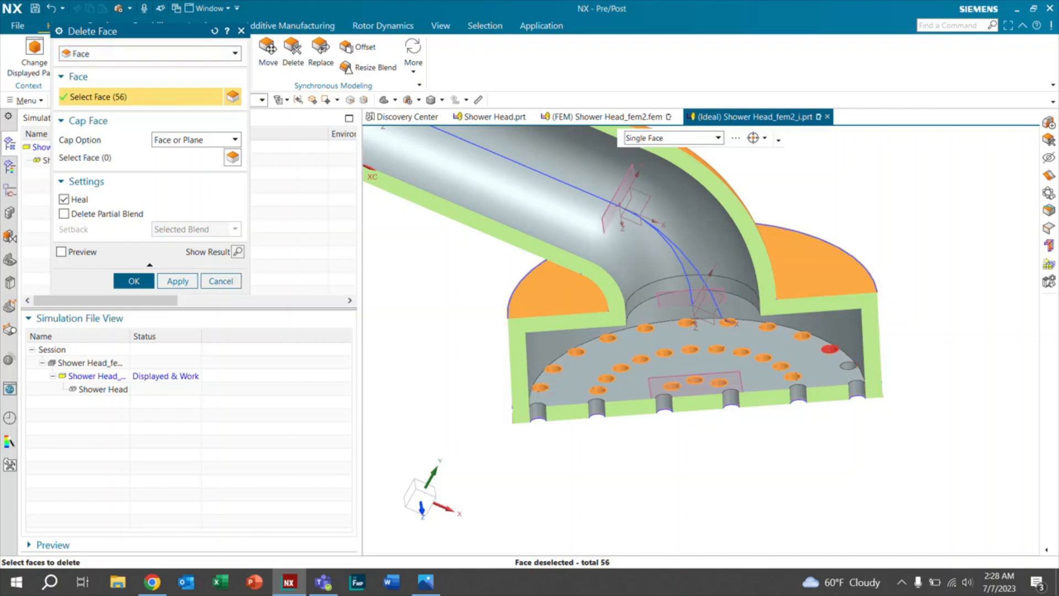
{"action": "left_click", "coordinate": [802, 335], "text": "shift"}
{"action": "left_click", "coordinate": [768, 326], "text": "shift"}
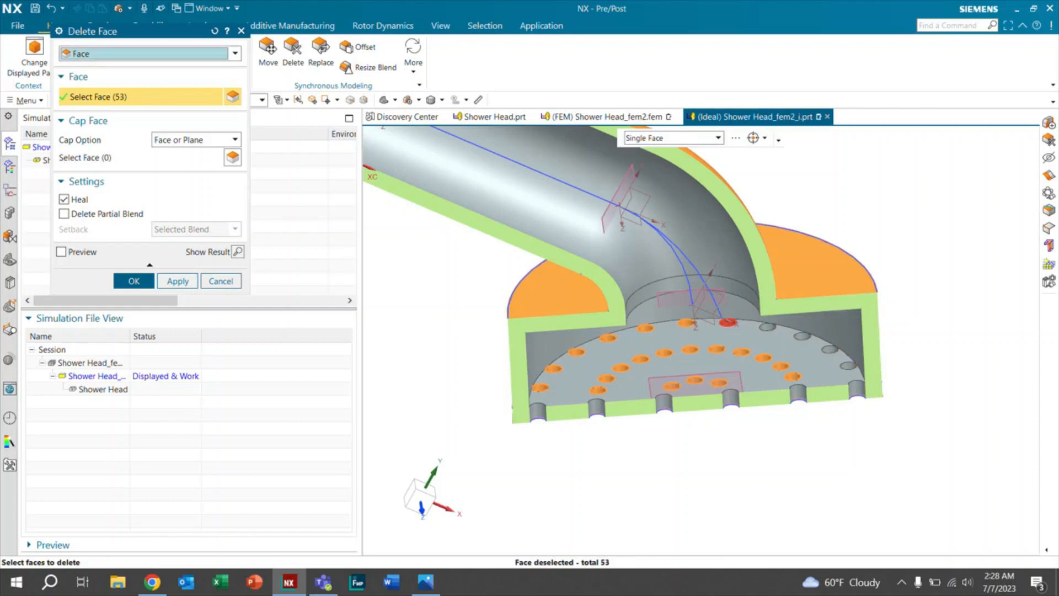
{"action": "left_click", "coordinate": [729, 321], "text": "shift"}
{"action": "left_click", "coordinate": [685, 322], "text": "shift"}
{"action": "left_click", "coordinate": [646, 328], "text": "shift"}
{"action": "left_click", "coordinate": [607, 338], "text": "shift"}
{"action": "left_click", "coordinate": [576, 351], "text": "shift"}
{"action": "left_click", "coordinate": [553, 368], "text": "shift"}
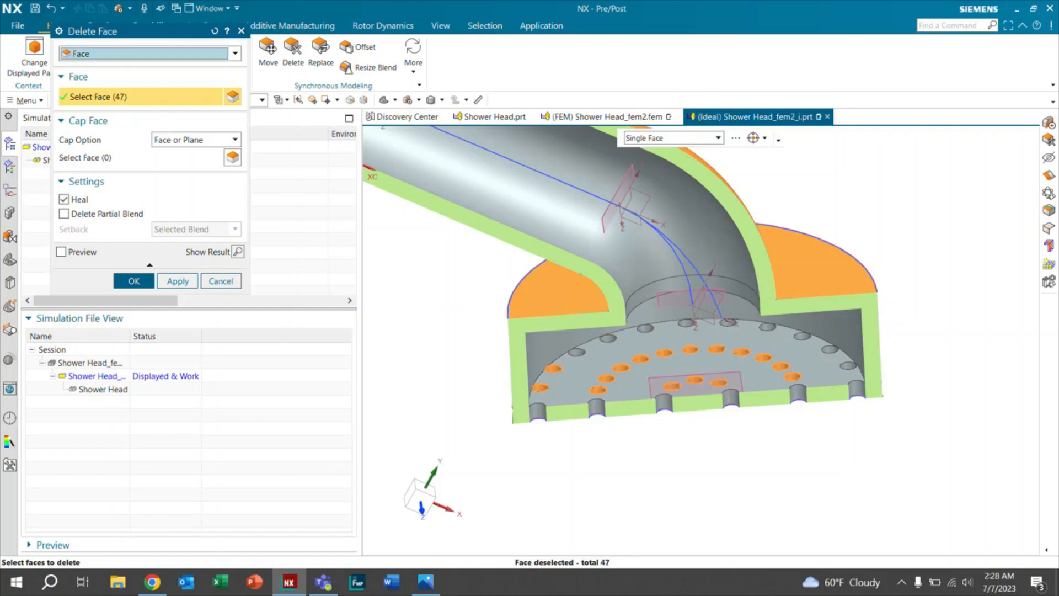
{"action": "left_click", "coordinate": [553, 368], "text": "shift"}
{"action": "left_click", "coordinate": [540, 387], "text": "shift"}
Deselect the faces of the uncut spray holes in the middle ring and the innermost ring of the perforated plate.
{"action": "left_click", "coordinate": [598, 389], "text": "shift"}
{"action": "left_click", "coordinate": [606, 378], "text": "shift"}
{"action": "left_click", "coordinate": [620, 368], "text": "shift"}
{"action": "left_click", "coordinate": [641, 359], "text": "shift"}
{"action": "left_click", "coordinate": [664, 352], "text": "shift"}
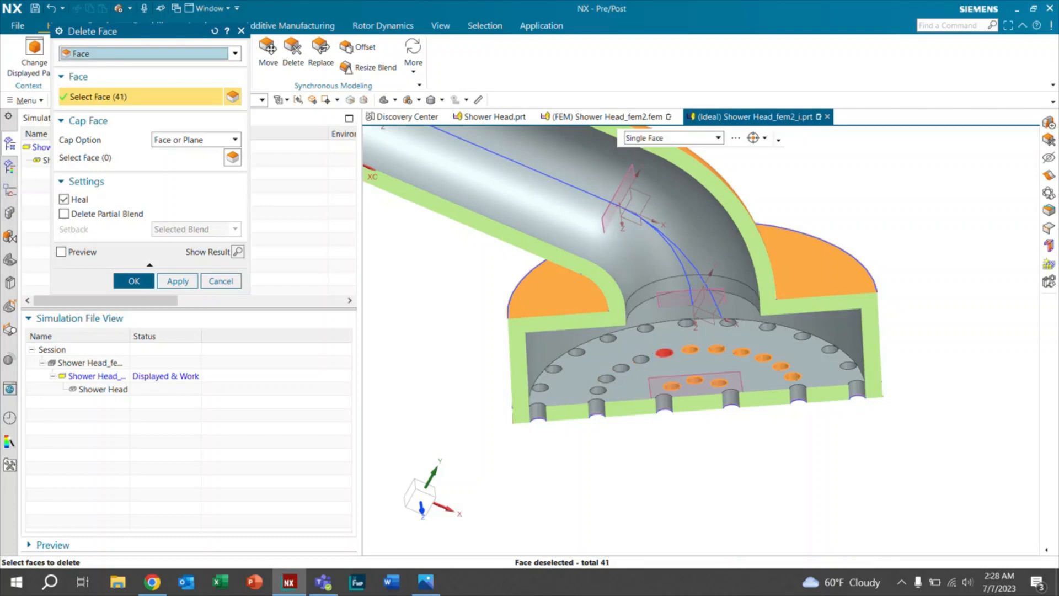
{"action": "left_click", "coordinate": [690, 349], "text": "shift"}
{"action": "left_click", "coordinate": [715, 348], "text": "shift"}
{"action": "left_click", "coordinate": [741, 352], "text": "shift"}
{"action": "left_click", "coordinate": [763, 358], "text": "shift"}
{"action": "left_click", "coordinate": [781, 365], "text": "shift"}
{"action": "left_click", "coordinate": [793, 376], "text": "shift"}
{"action": "left_click", "coordinate": [719, 382], "text": "shift"}
{"action": "left_click", "coordinate": [695, 379], "text": "shift"}
{"action": "middle_click_drag", "start_coordinate": [672, 386], "coordinate": [905, 364]}
{"action": "middle_click_drag", "start_coordinate": [529, 343], "coordinate": [526, 368]}
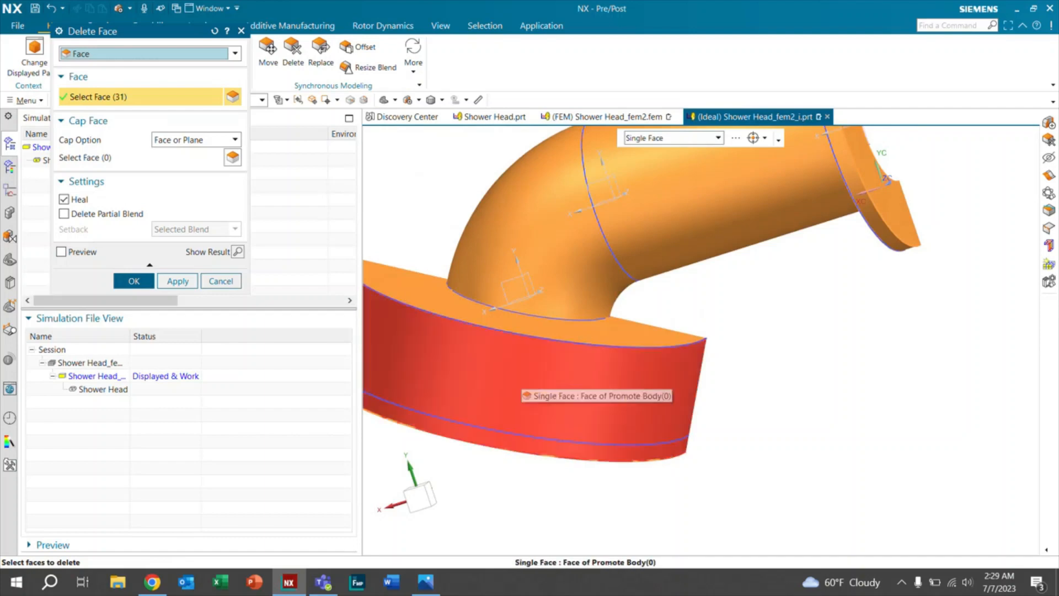
Add the outer side wall of the head chamber to the faces to delete.
{"action": "left_click", "coordinate": [519, 389]}
{"action": "scroll", "coordinate": [518, 389], "scroll_direction": "down", "scroll_amount": 4}
{"action": "middle_click_drag", "start_coordinate": [905, 287], "coordinate": [646, 301]}
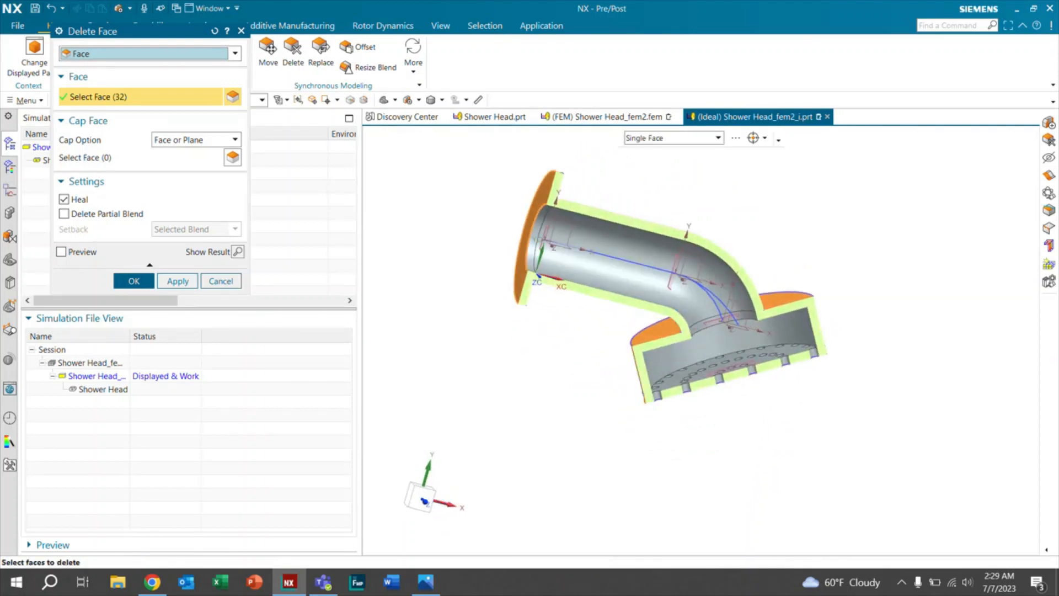
Create a one-plane section view on the absolute Z plane at offset 0 to expose the shower head's interior.
{"action": "left_click", "coordinate": [408, 100]}
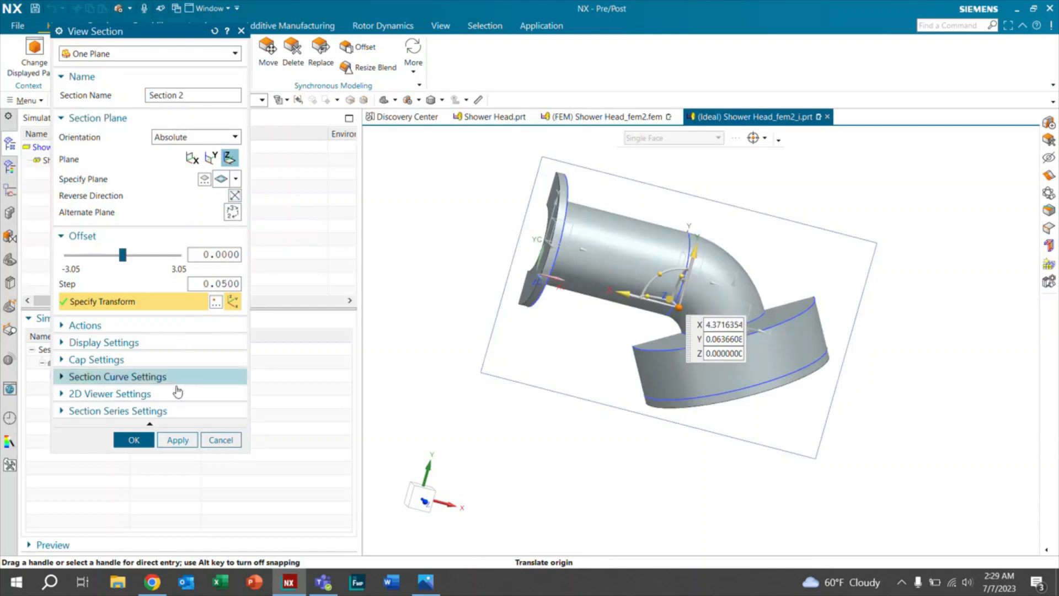
{"action": "left_click", "coordinate": [139, 441]}
{"action": "middle_click_drag", "start_coordinate": [794, 321], "coordinate": [711, 315]}
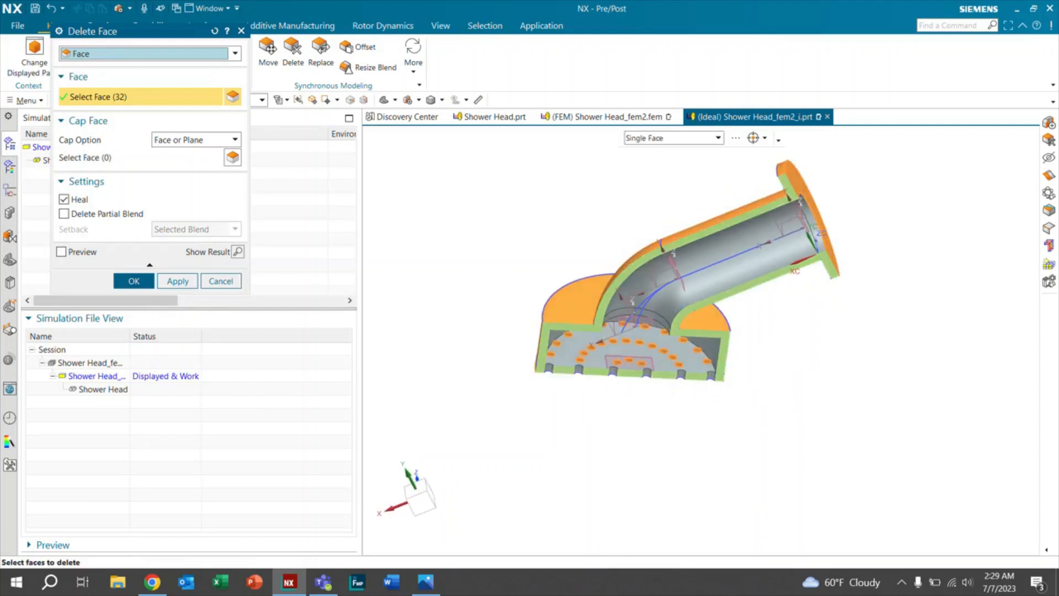
Deselect the outer-ring spray hole faces in the half of the perforated plate exposed by the new section.
{"action": "scroll", "coordinate": [634, 336], "scroll_direction": "down", "scroll_amount": 1}
{"action": "scroll", "coordinate": [634, 336], "scroll_direction": "up", "scroll_amount": 2}
{"action": "scroll", "coordinate": [617, 318], "scroll_direction": "up", "scroll_amount": 2}
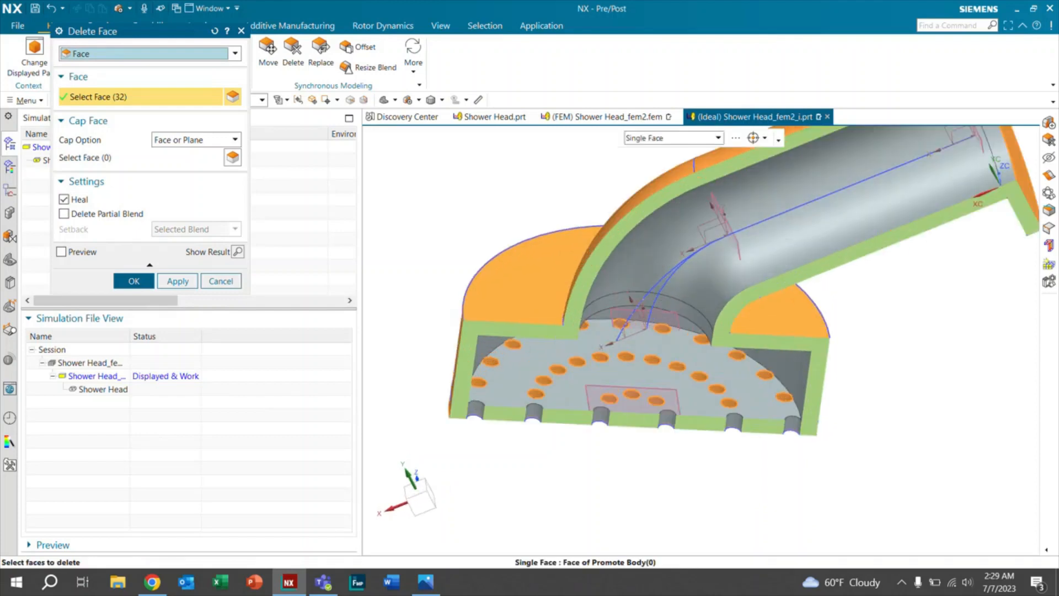
{"action": "middle_click_drag", "start_coordinate": [618, 319], "coordinate": [621, 305]}
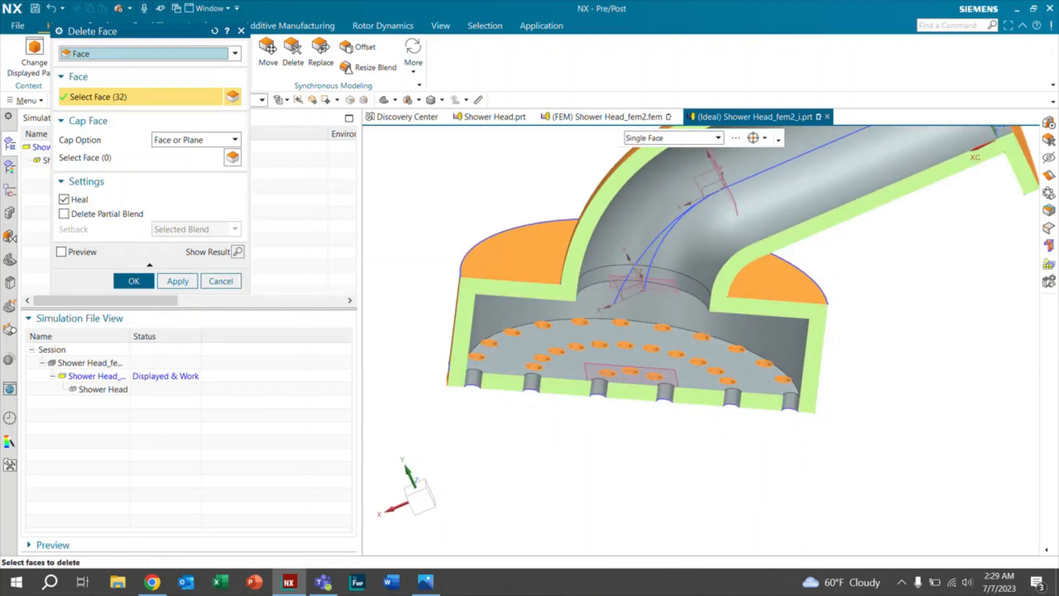
{"action": "left_click", "coordinate": [781, 379], "text": "shift"}
{"action": "left_click", "coordinate": [764, 362], "text": "shift"}
{"action": "left_click", "coordinate": [736, 348], "text": "shift"}
{"action": "left_click", "coordinate": [701, 336], "text": "shift"}
{"action": "left_click", "coordinate": [662, 327], "text": "shift"}
{"action": "left_click", "coordinate": [620, 322], "text": "shift"}
{"action": "left_click", "coordinate": [581, 321], "text": "shift"}
{"action": "left_click", "coordinate": [543, 324], "text": "shift"}
{"action": "left_click", "coordinate": [512, 332], "text": "shift"}
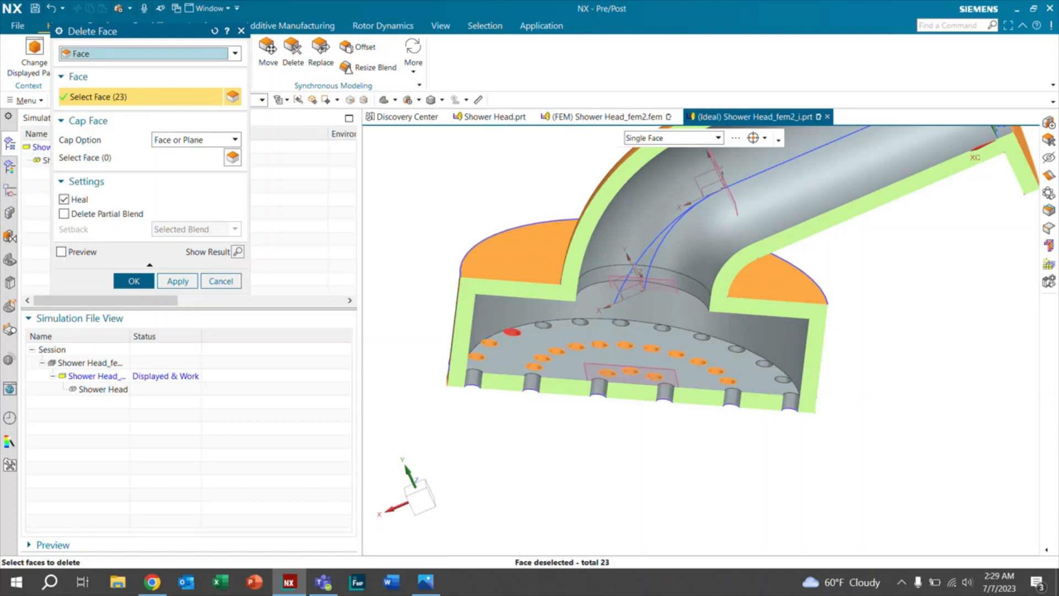
{"action": "left_click", "coordinate": [489, 342], "text": "shift"}
{"action": "left_click", "coordinate": [477, 356], "text": "shift"}
Deselect the middle-ring and innermost-ring spray hole faces in this same half of the perforated plate.
{"action": "left_click", "coordinate": [535, 366], "text": "shift"}
{"action": "left_click", "coordinate": [542, 358], "text": "shift"}
{"action": "left_click", "coordinate": [556, 352], "text": "shift"}
{"action": "left_click", "coordinate": [576, 346], "text": "shift"}
{"action": "left_click", "coordinate": [625, 346], "text": "shift"}
{"action": "left_click", "coordinate": [651, 348], "text": "shift"}
{"action": "left_click", "coordinate": [677, 353], "text": "shift"}
{"action": "left_click", "coordinate": [715, 370], "text": "shift"}
{"action": "left_click", "coordinate": [727, 380], "text": "shift"}
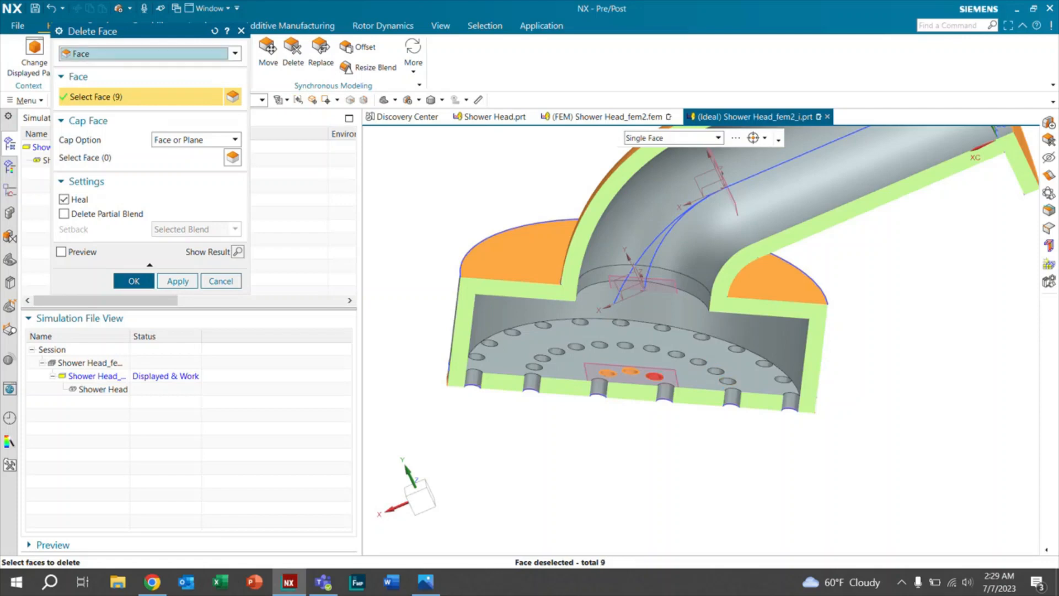
{"action": "left_click", "coordinate": [630, 370], "text": "shift"}
{"action": "left_click", "coordinate": [607, 373], "text": "shift"}
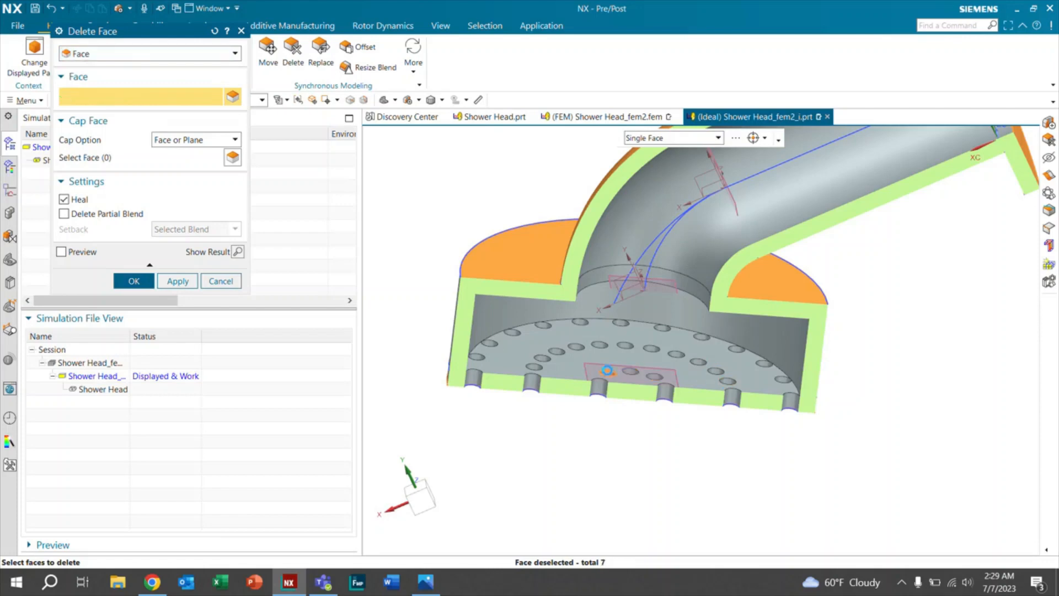
Add the outer side wall of the head chamber back to the face selection for deletion.
{"action": "scroll", "coordinate": [617, 344], "scroll_direction": "down", "scroll_amount": 2}
{"action": "scroll", "coordinate": [614, 353], "scroll_direction": "down", "scroll_amount": 2}
{"action": "middle_click_drag", "start_coordinate": [617, 353], "coordinate": [831, 373]}
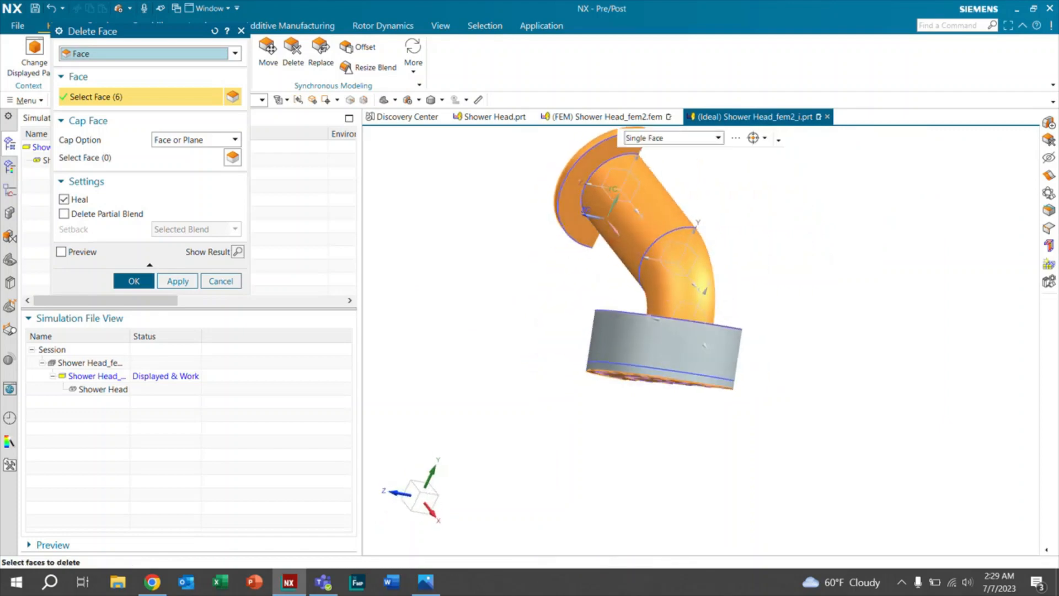
{"action": "left_click", "coordinate": [639, 336]}
Turn off section clipping to show the whole shower head with its selected outer faces.
{"action": "scroll", "coordinate": [703, 359], "scroll_direction": "down", "scroll_amount": 1}
{"action": "scroll", "coordinate": [702, 358], "scroll_direction": "up", "scroll_amount": 1}
{"action": "middle_click_drag", "start_coordinate": [711, 308], "coordinate": [601, 353]}
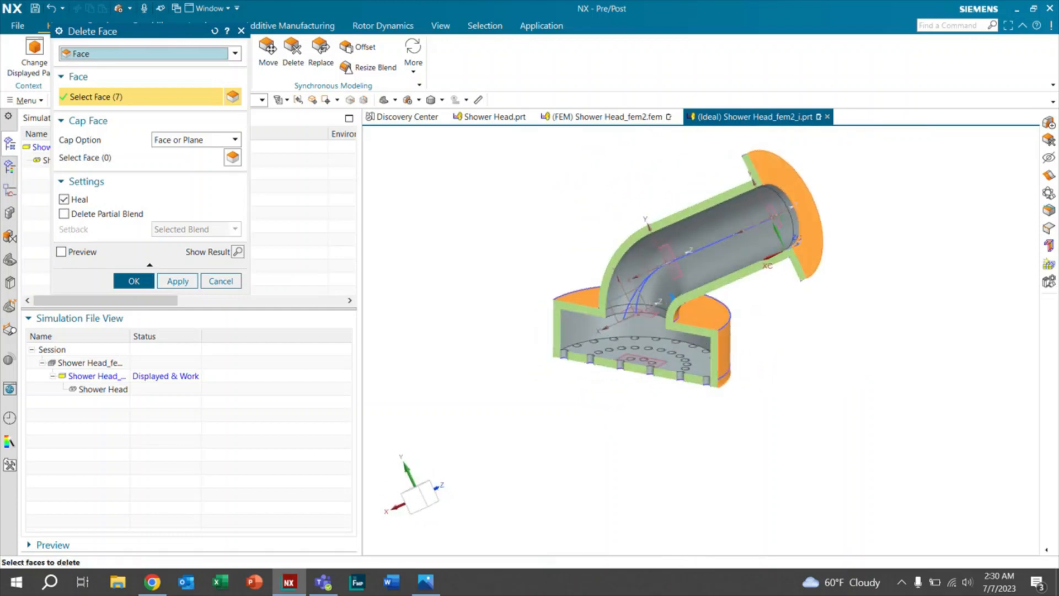
{"action": "left_click", "coordinate": [407, 101]}
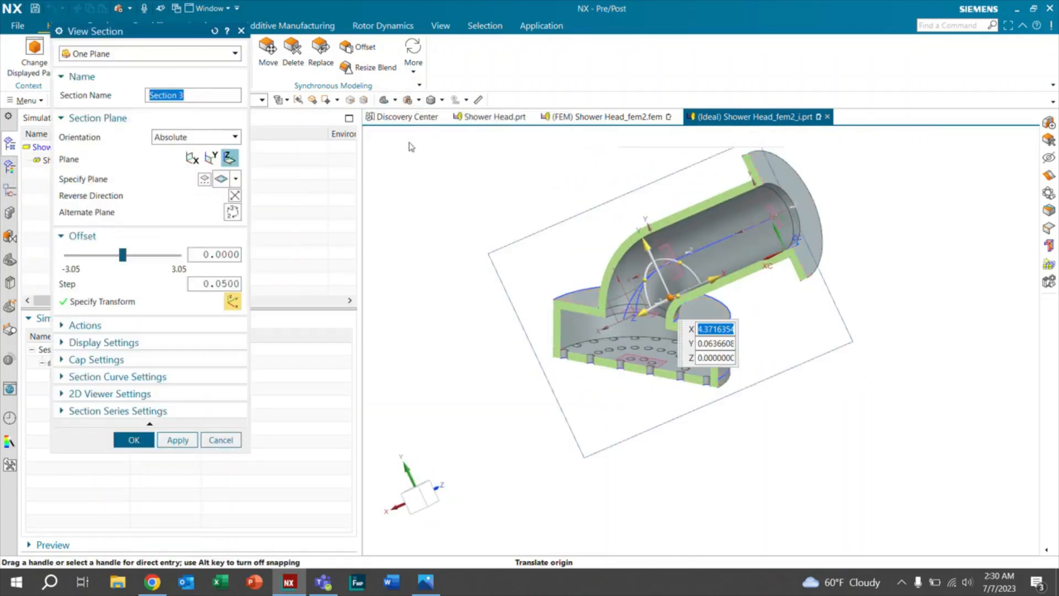
{"action": "left_click", "coordinate": [220, 440]}
{"action": "left_click", "coordinate": [418, 99]}
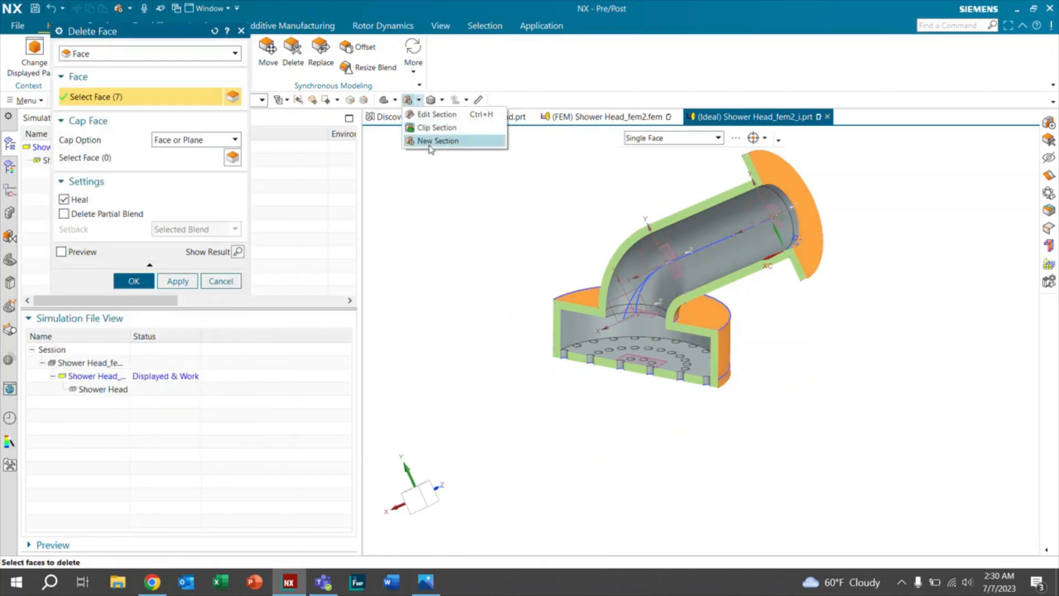
{"action": "left_click", "coordinate": [435, 128]}
Preview the face deletion, delete the selected outer faces with healing on, and save the idealized part.
{"action": "scroll", "coordinate": [612, 277], "scroll_direction": "down", "scroll_amount": 2}
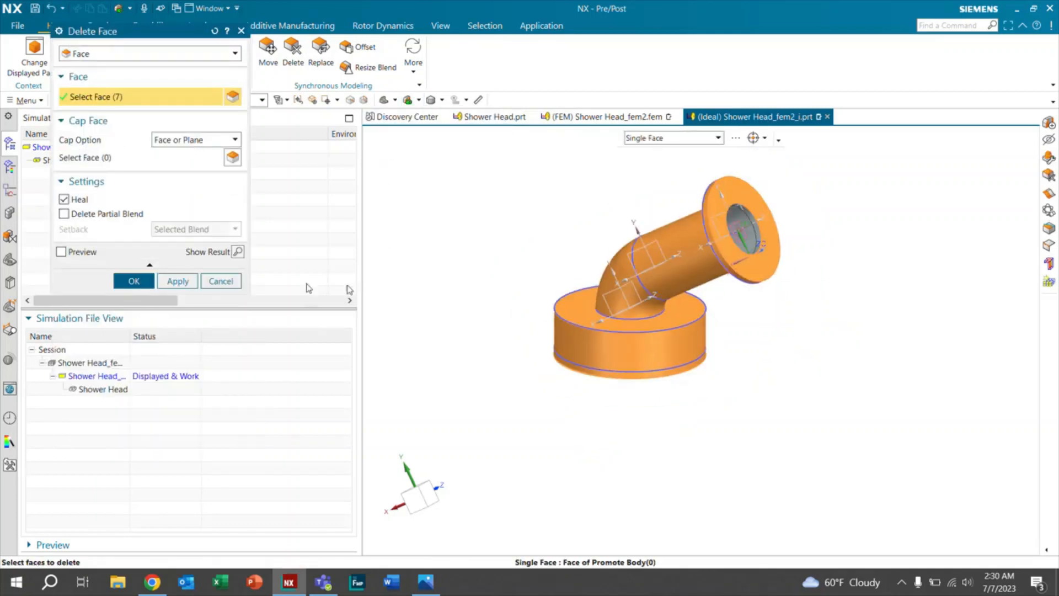
{"action": "middle_click_drag", "start_coordinate": [761, 293], "coordinate": [612, 282]}
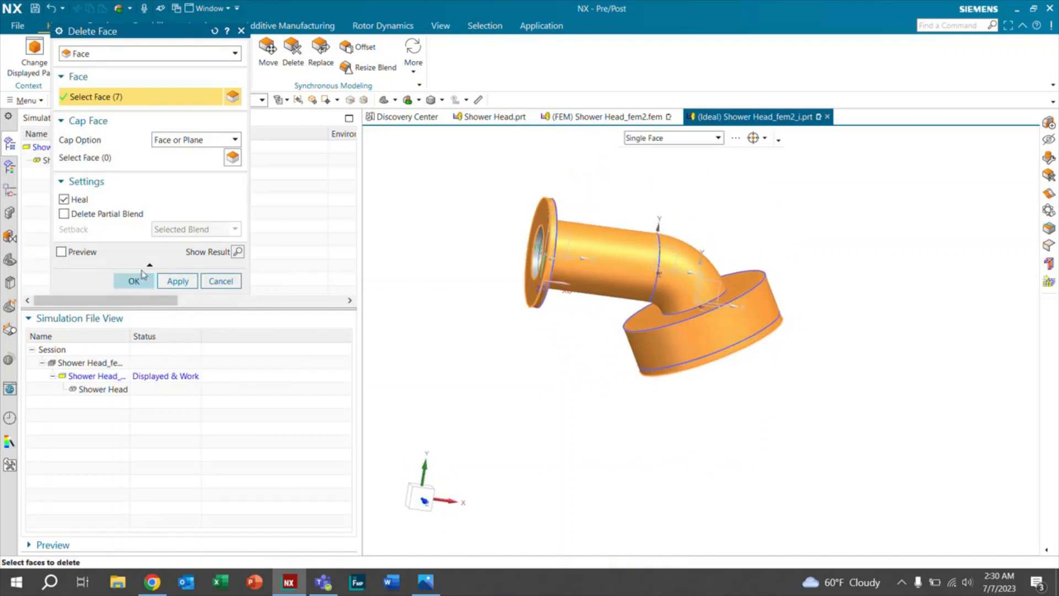
{"action": "left_click", "coordinate": [62, 251]}
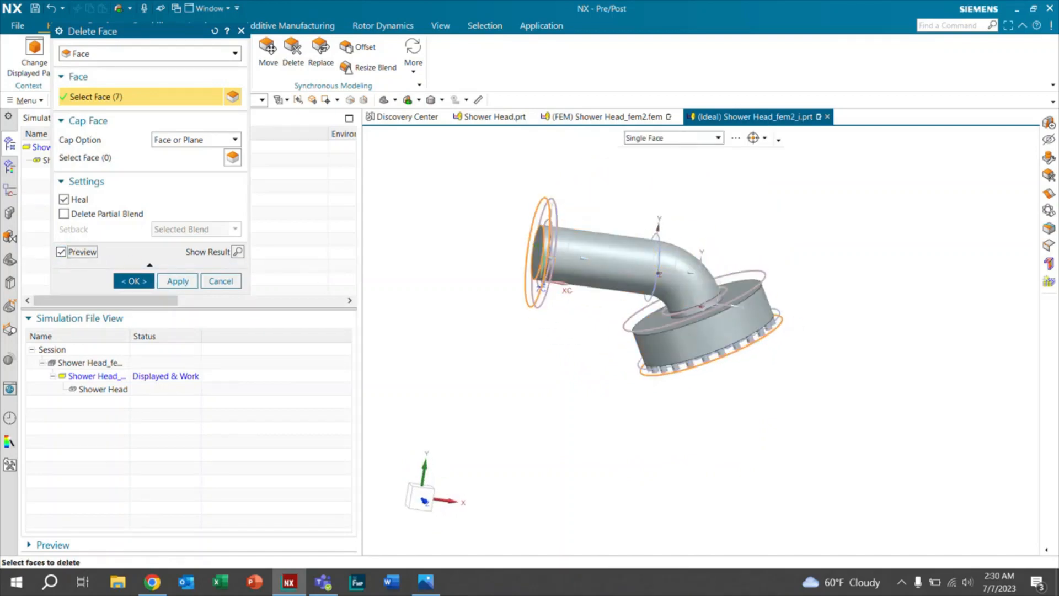
{"action": "mouse_move", "coordinate": [658, 294]}
{"action": "middle_mouse_down"}
{"action": "mouse_move", "coordinate": [689, 297]}
{"action": "mouse_move", "coordinate": [658, 295]}
{"action": "middle_mouse_up"}
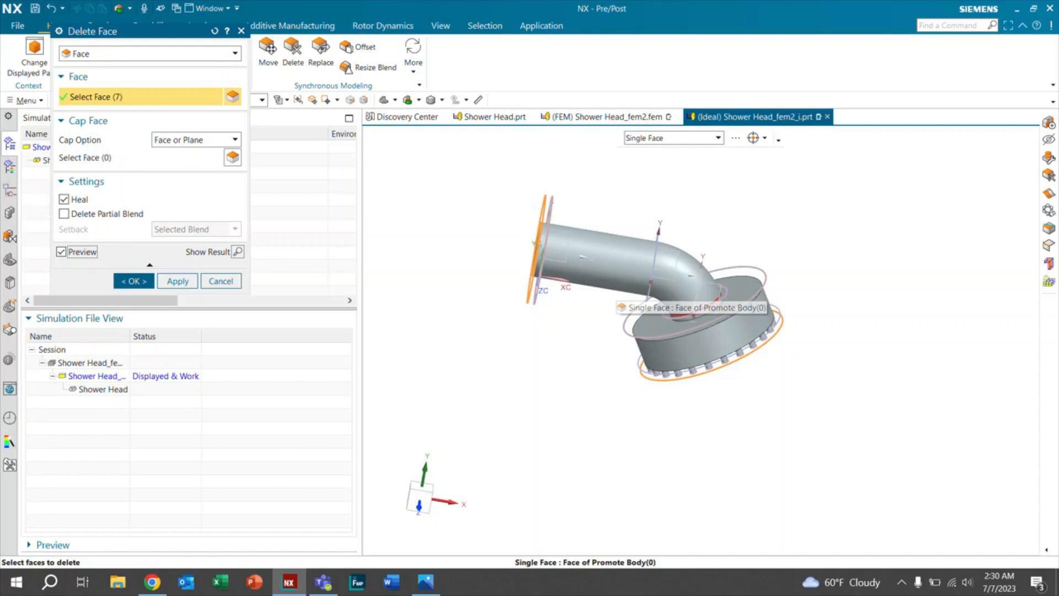
{"action": "mouse_move", "coordinate": [658, 295]}
{"action": "middle_mouse_down"}
{"action": "mouse_move", "coordinate": [676, 300]}
{"action": "mouse_move", "coordinate": [669, 281]}
{"action": "mouse_move", "coordinate": [658, 294]}
{"action": "mouse_move", "coordinate": [667, 298]}
{"action": "middle_mouse_up"}
{"action": "left_click", "coordinate": [134, 281]}
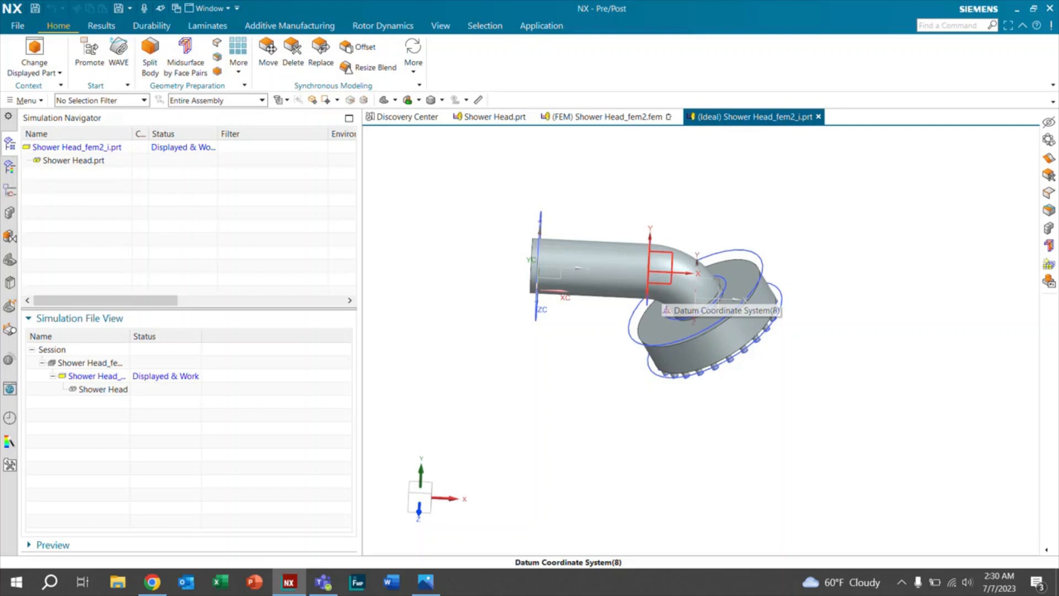
{"action": "key", "text": "ctrl+s"}
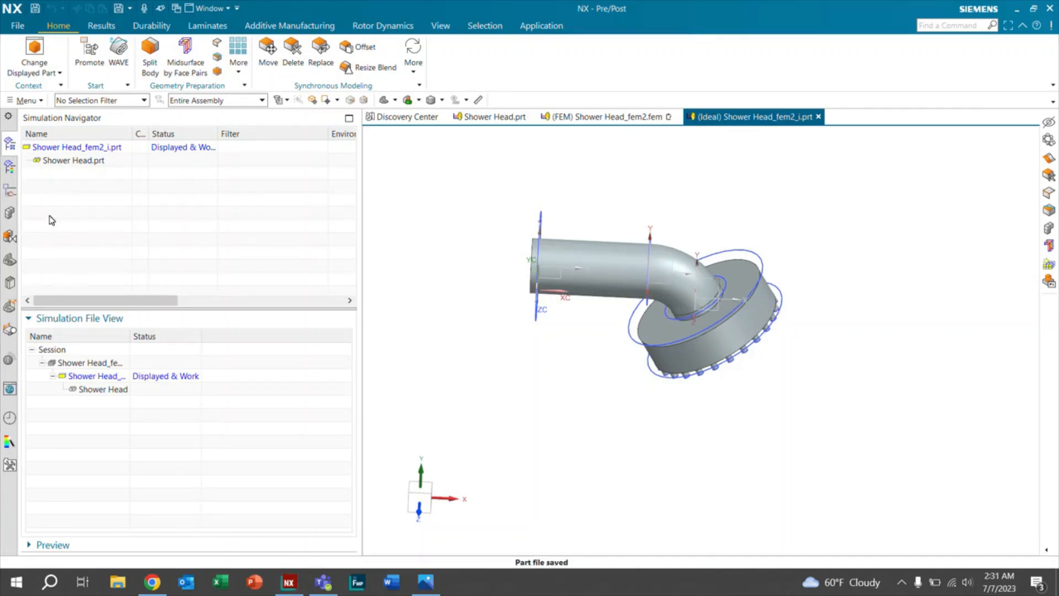